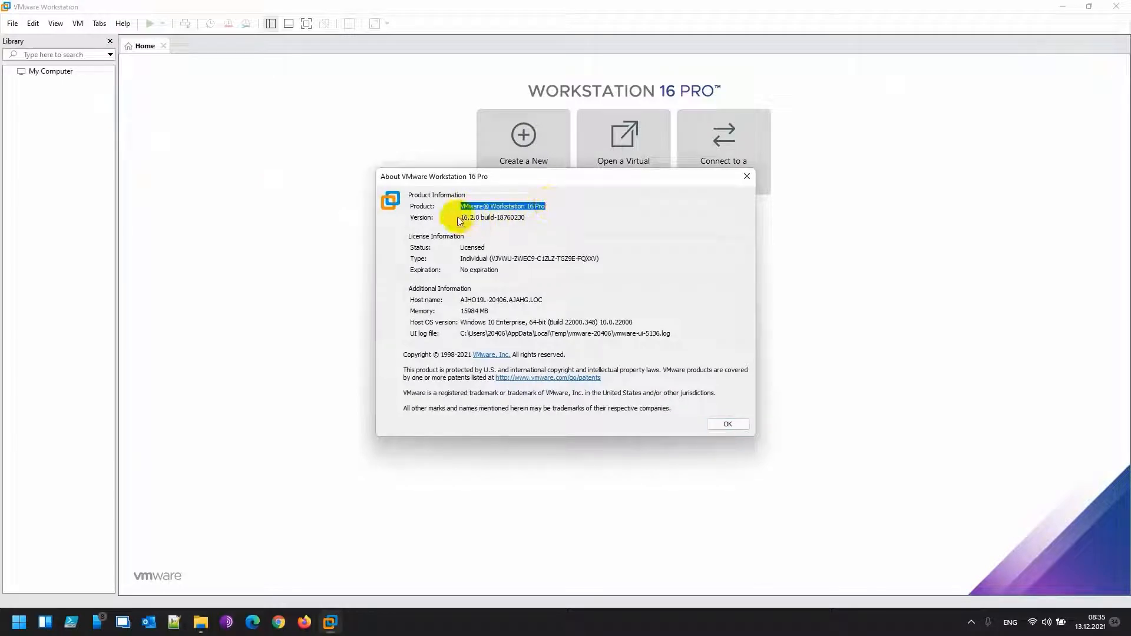
Close the About VMware Workstation dialog after confirming version 16.2.0 build-18760230
left_click(745, 179)
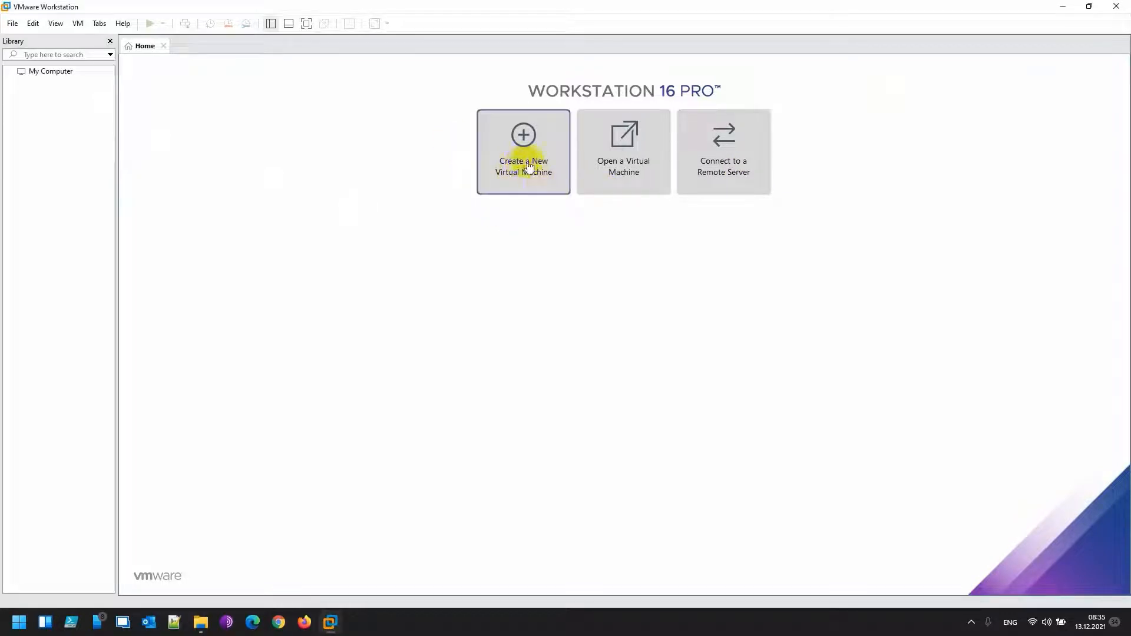
Start a Custom new virtual machine with Workstation 16.x hardware compatibility
left_click(13, 25)
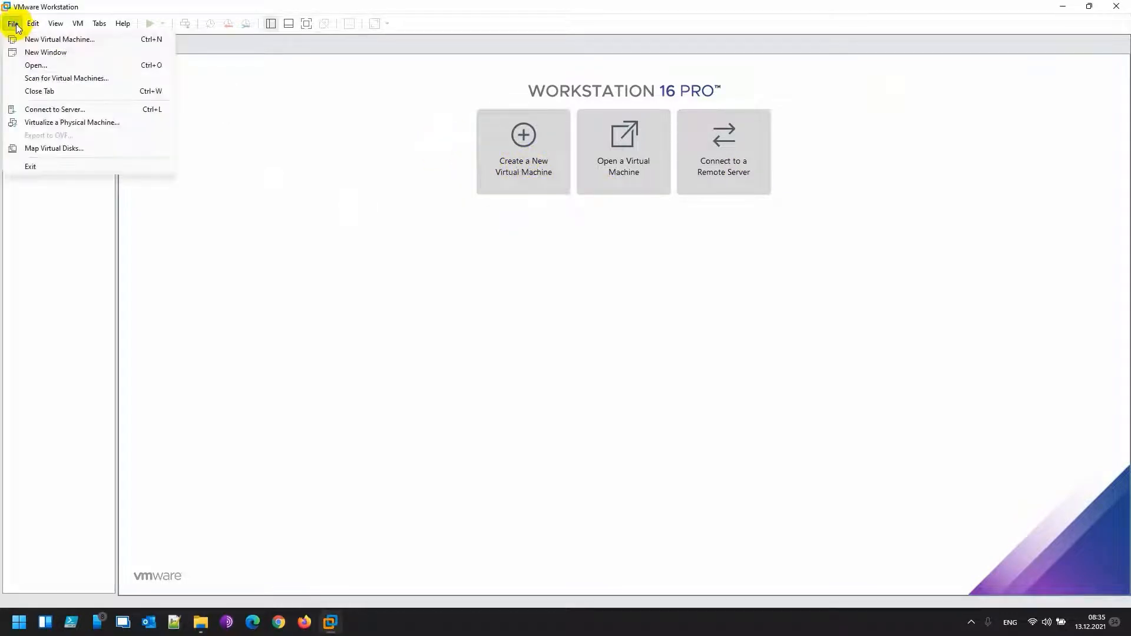
left_click(52, 39)
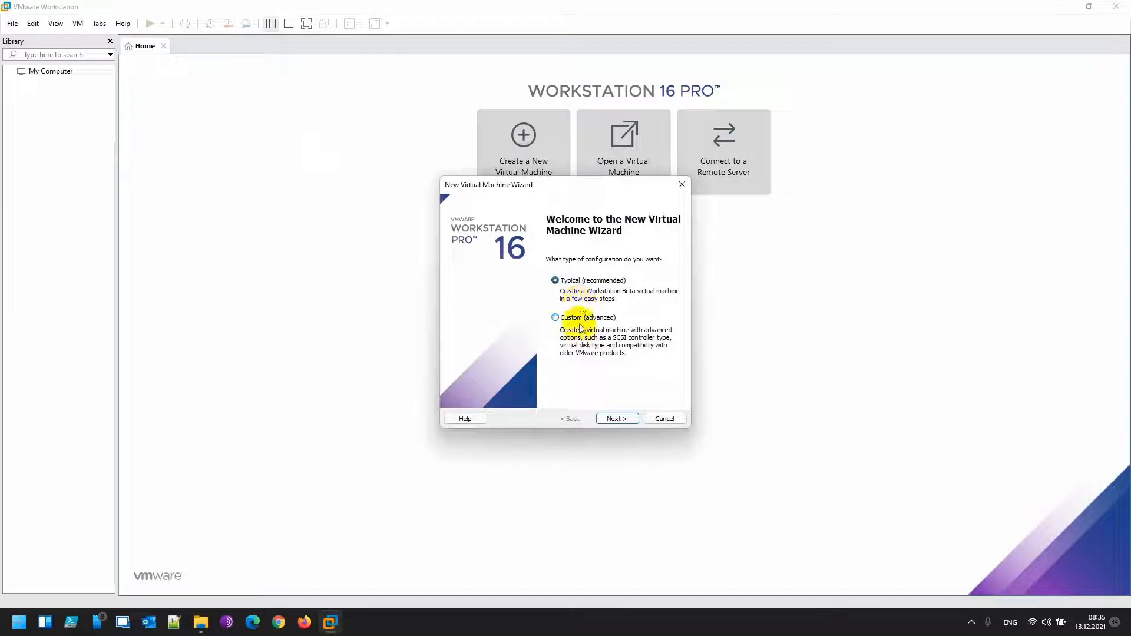
left_click(616, 419)
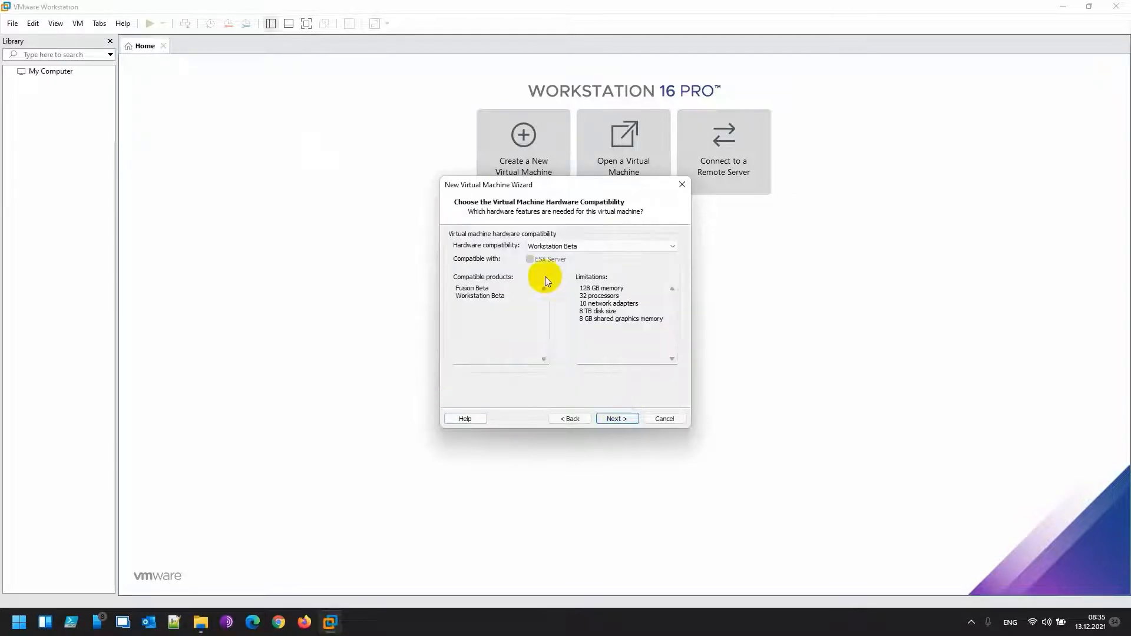
left_click(592, 247)
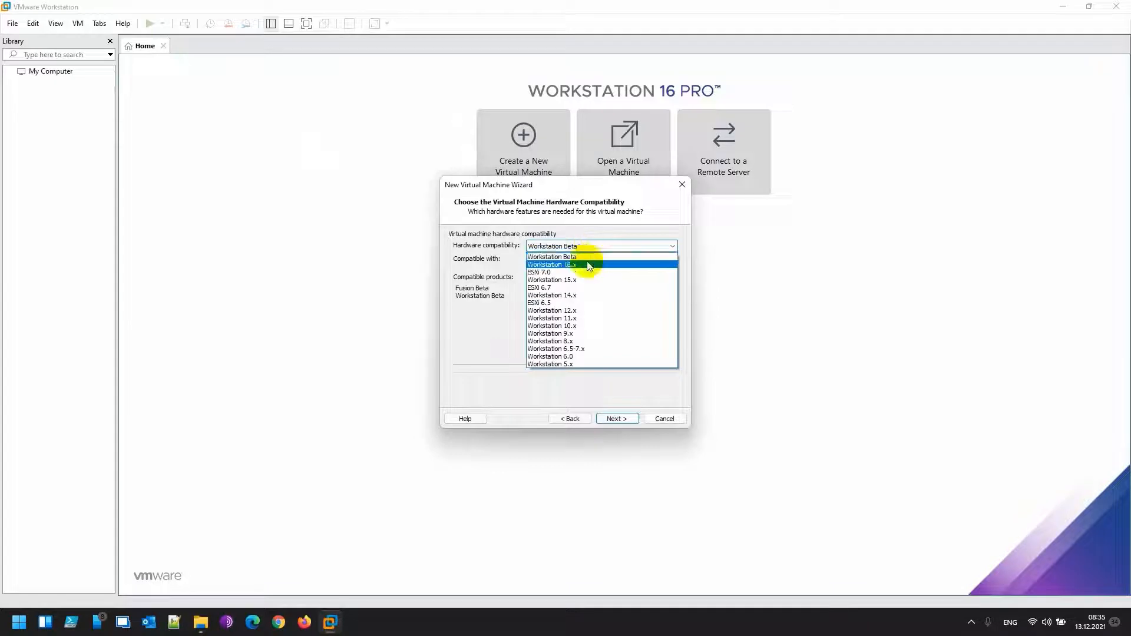
left_click(589, 265)
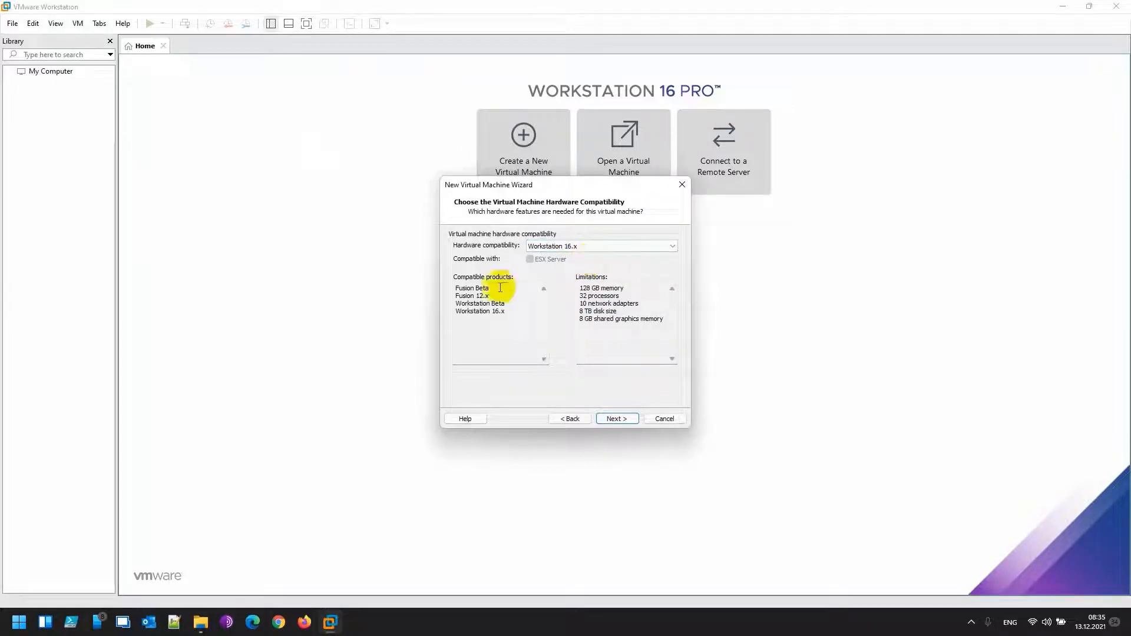
left_click(618, 417)
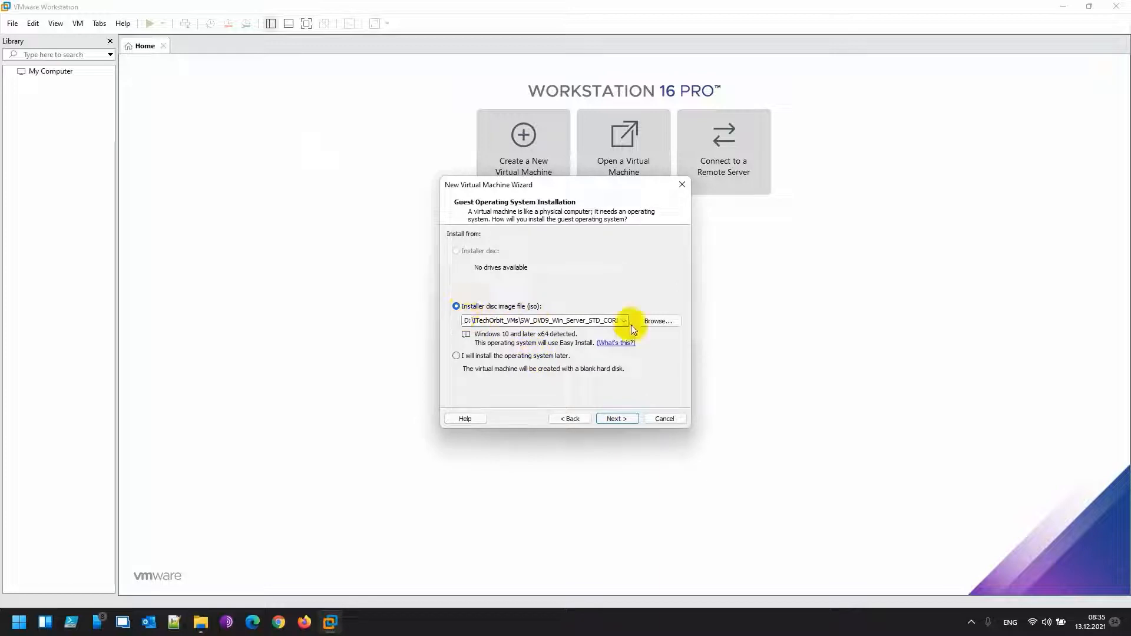
Choose the Windows Server 2022 ISO in D:\ITechOrbit_VMs as the installer disc image
left_click(650, 320)
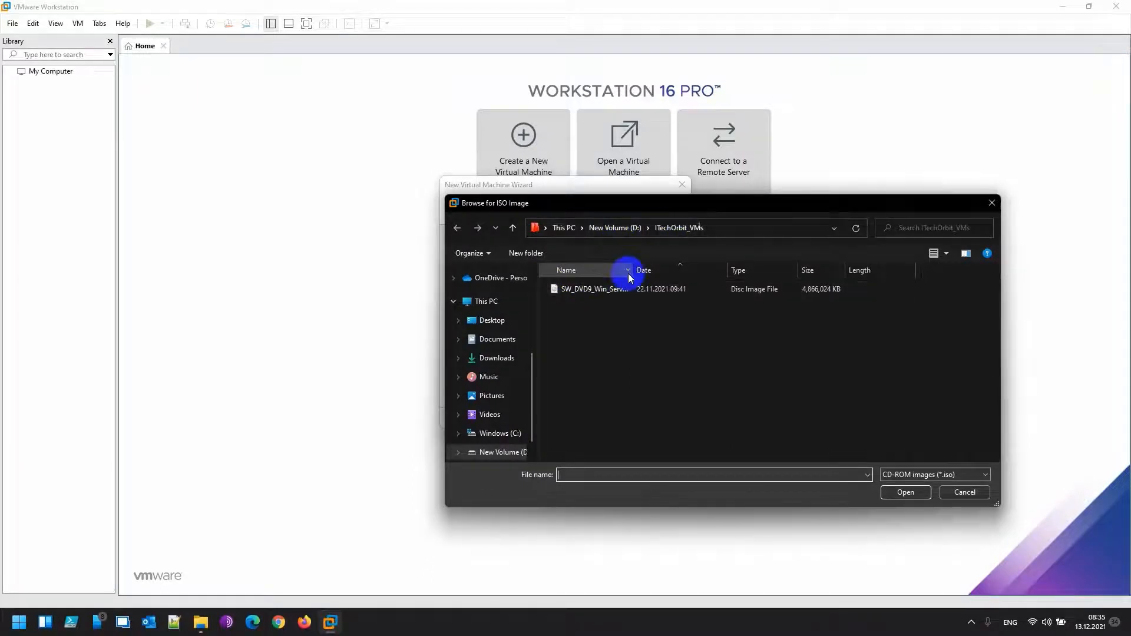
left_click_drag(629, 276, 894, 287)
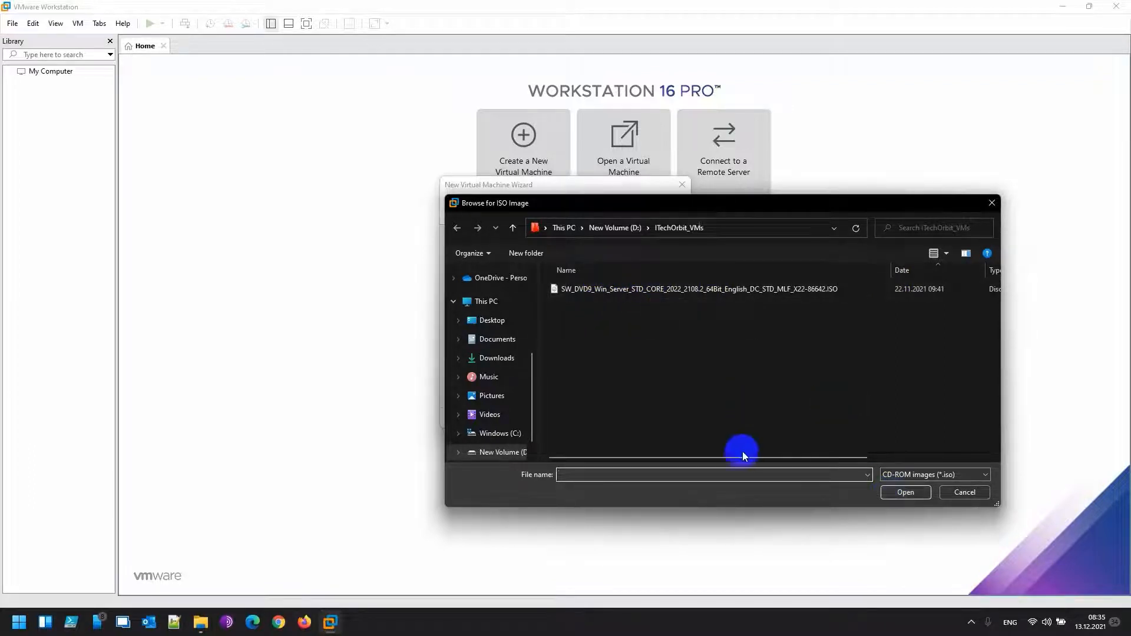
left_click(740, 289)
left_click(901, 493)
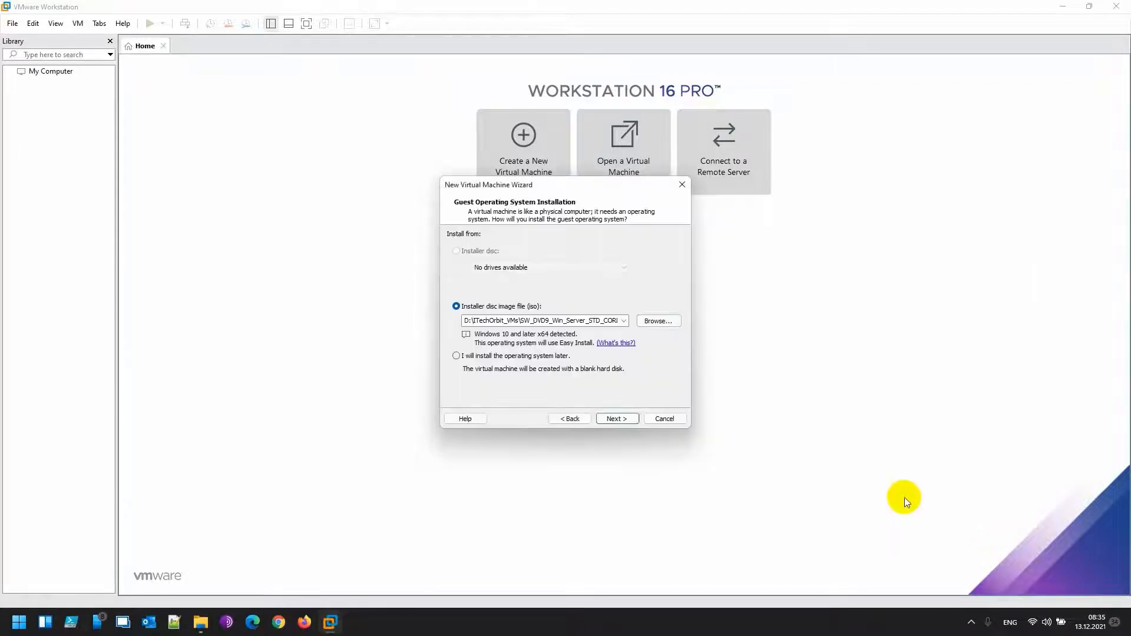
Replace the Easy Install full name with ITechOrbit-AD
left_click(615, 418)
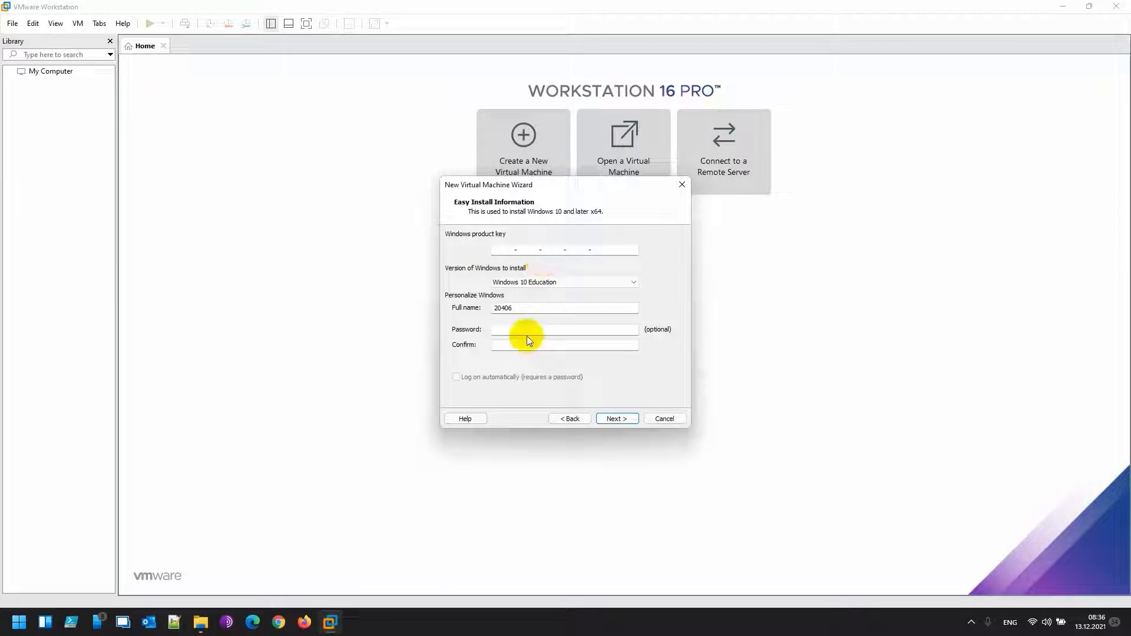
left_click_drag(517, 307, 464, 308)
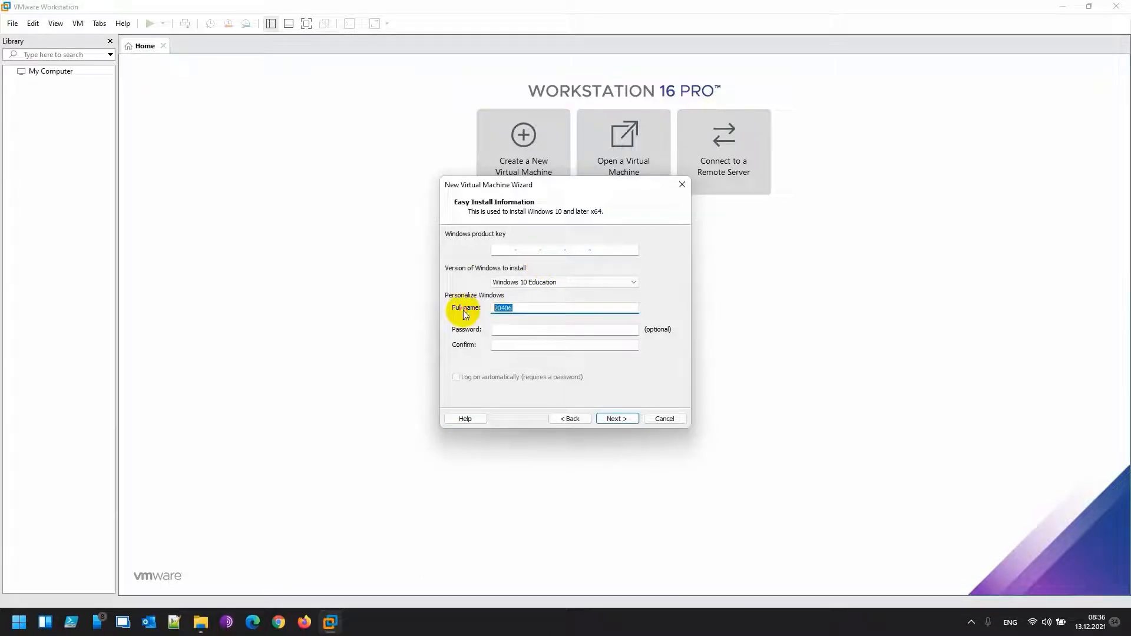
key("BackSpace")
type("ITE")
type("chOrbit-AD")
Enter the account password and a matching confirmation, fixing the mismatch, and submit
left_click(511, 336)
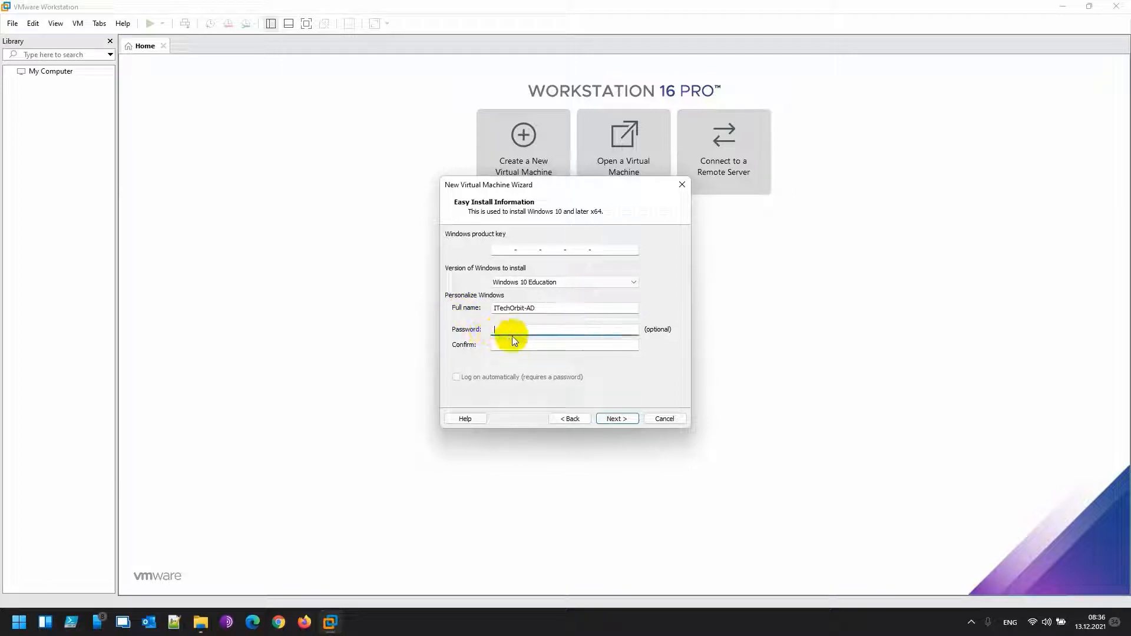
type("12")
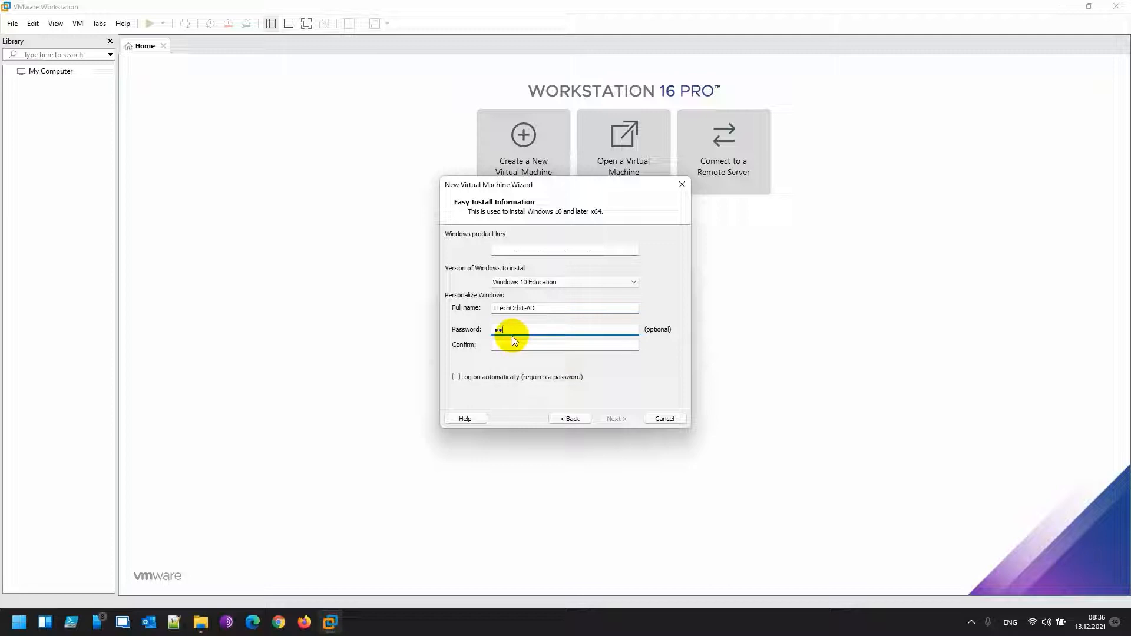
type("345")
key("Tab")
type("12345678")
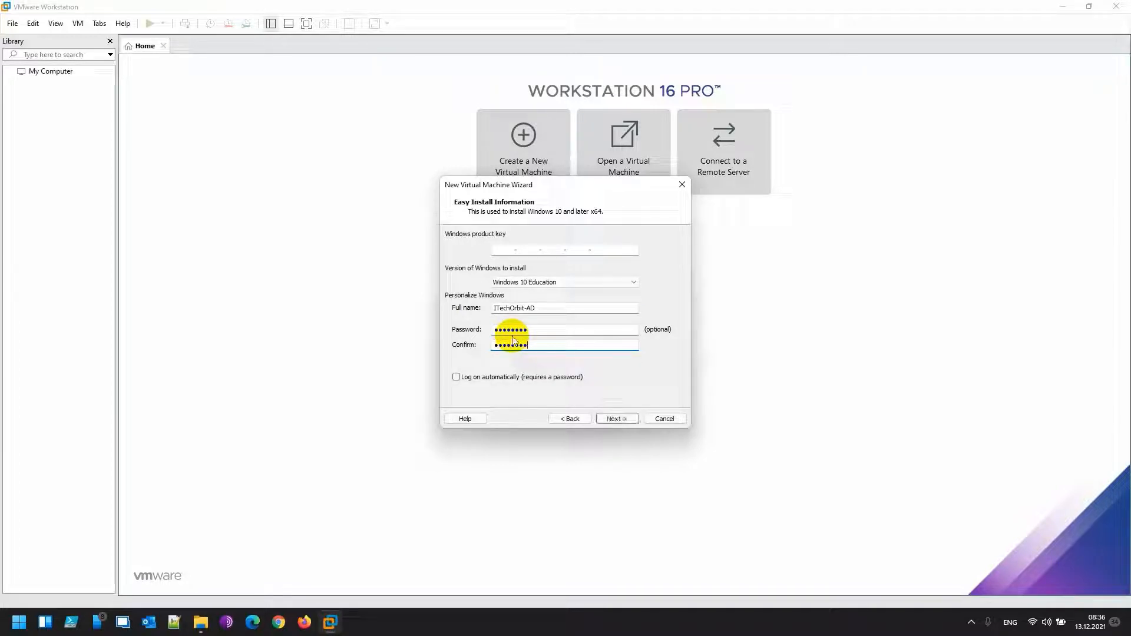
left_click(615, 417)
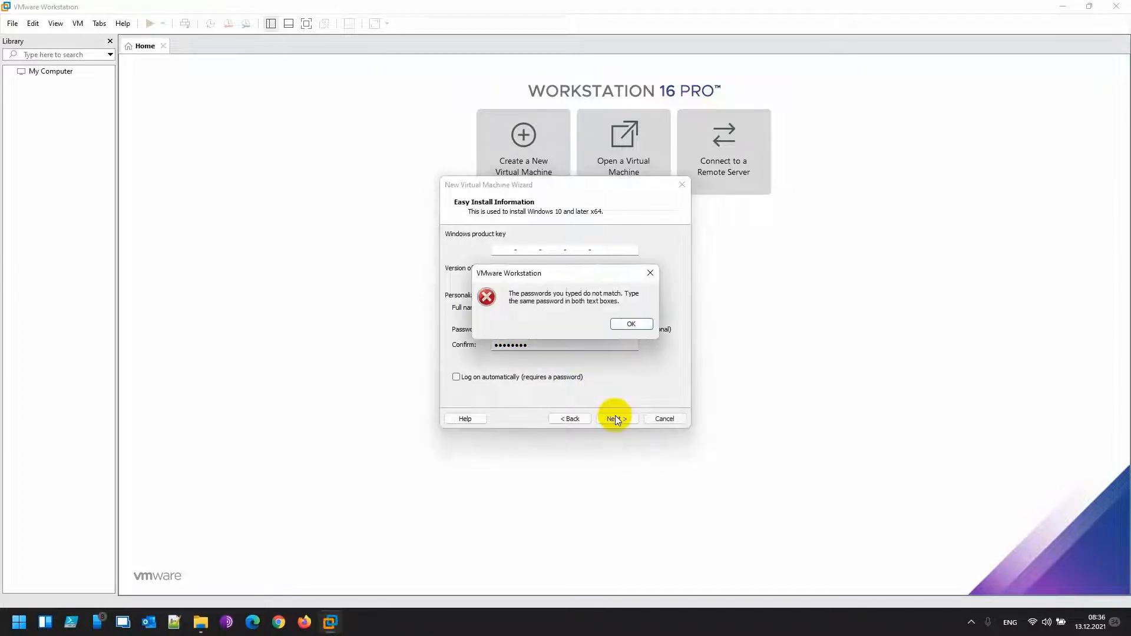
left_click(629, 326)
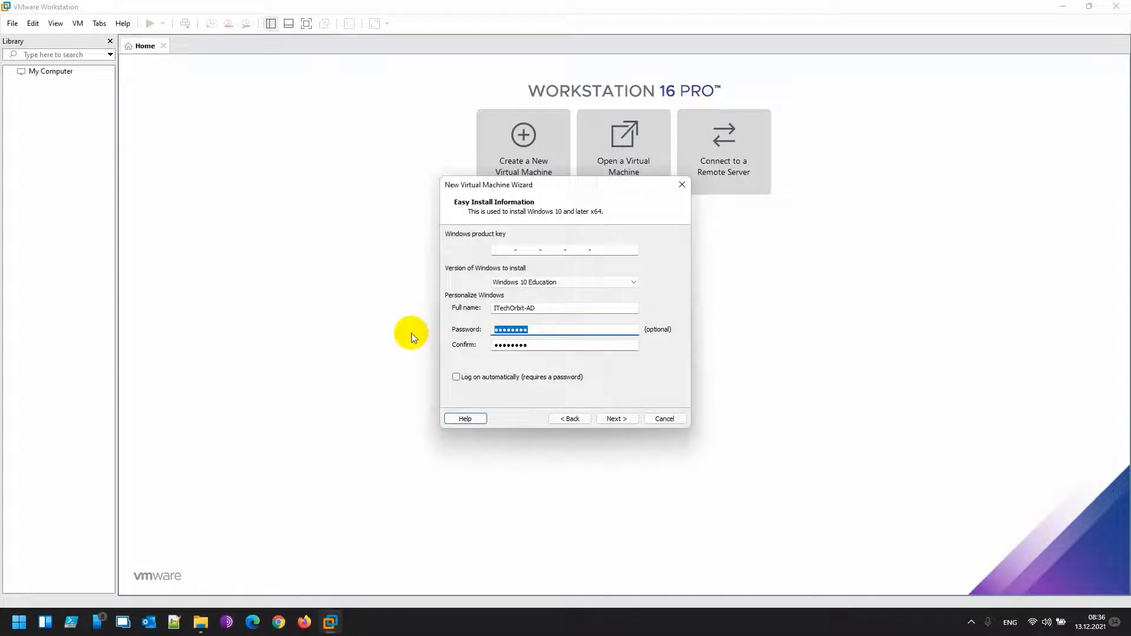
type("••••••••")
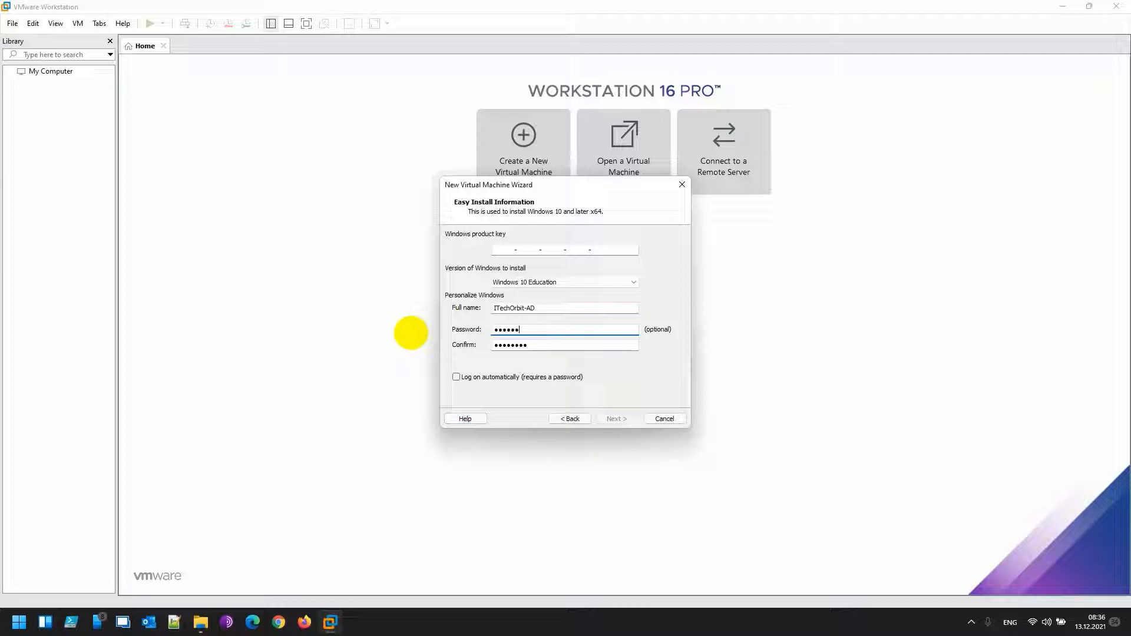
key("Tab")
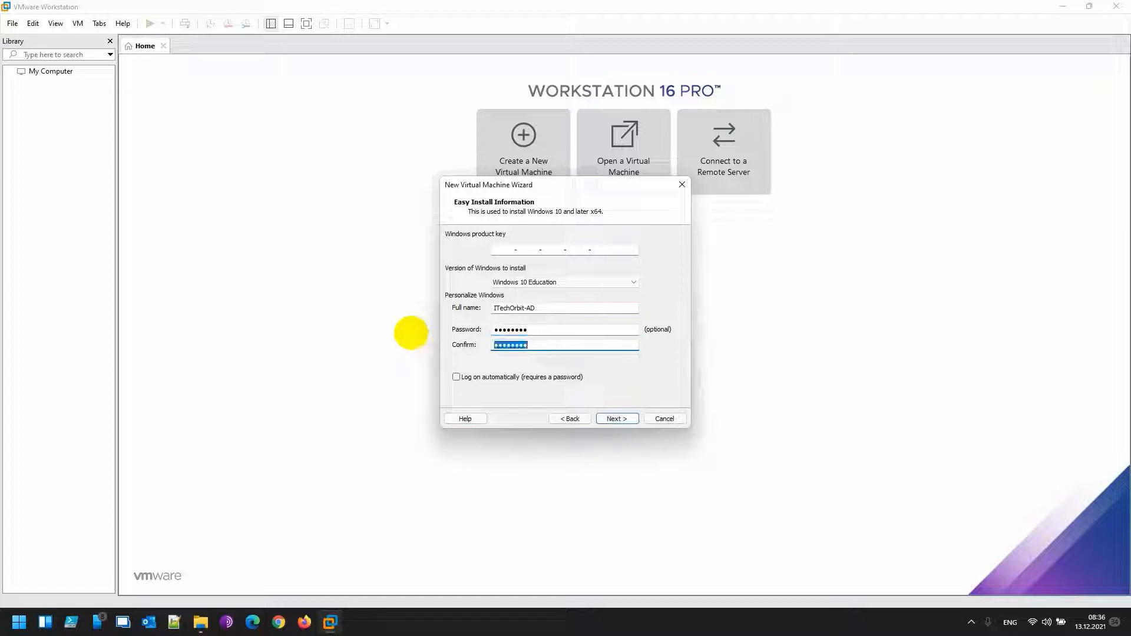
type("••••••••")
left_click(600, 418)
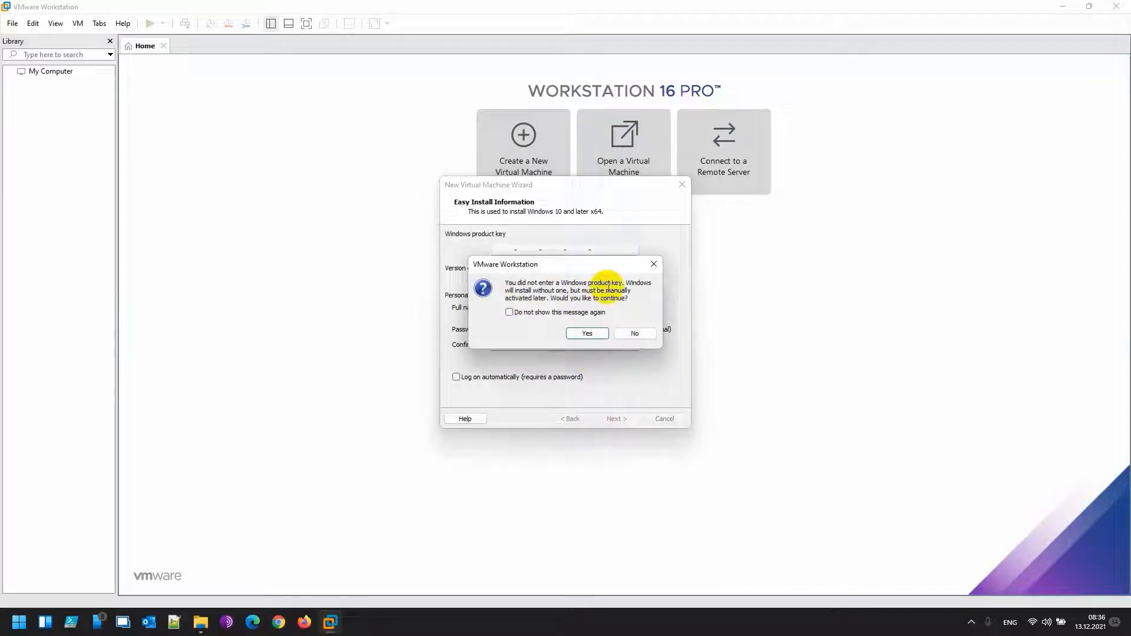
Continue without a product key and name the virtual machine ITechOrbit-AD
left_click(586, 334)
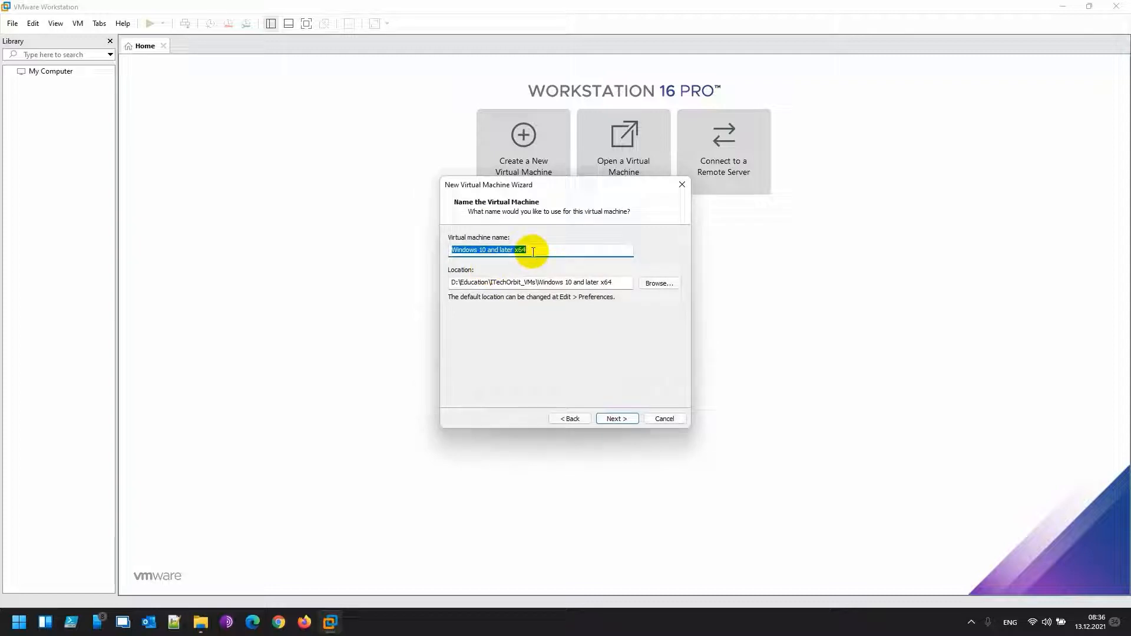
key("BackSpace")
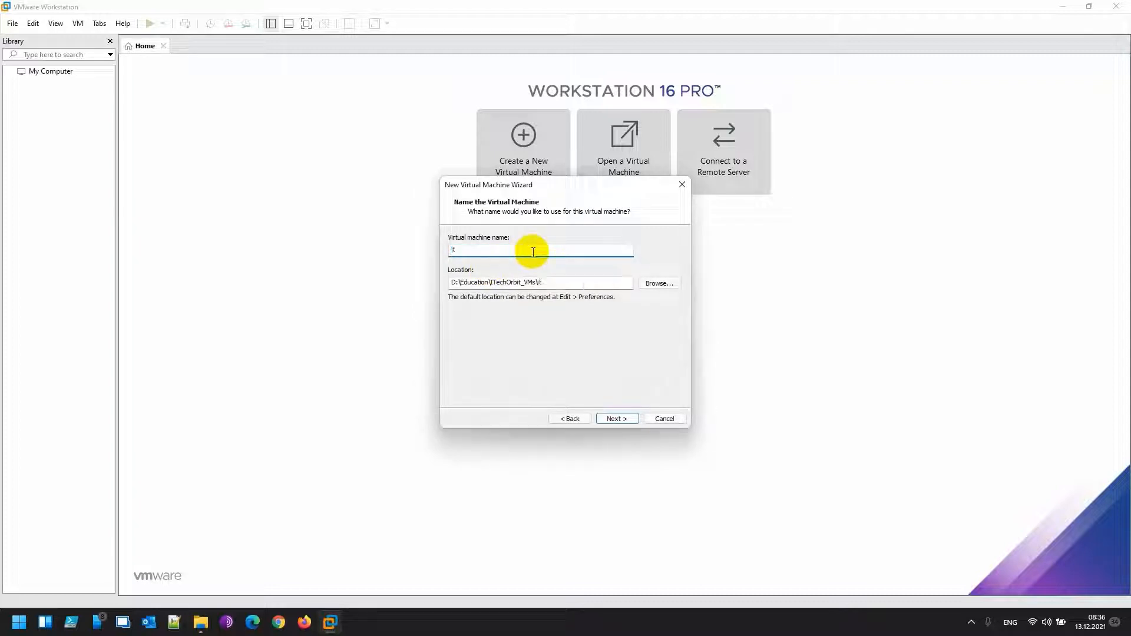
key("BackSpace")
key("BackSpace")
type("ITechO")
Store the virtual machine in the D:\ITechOrbit_VMs folder and continue
left_click(659, 283)
scroll(532, 340, "down", 2)
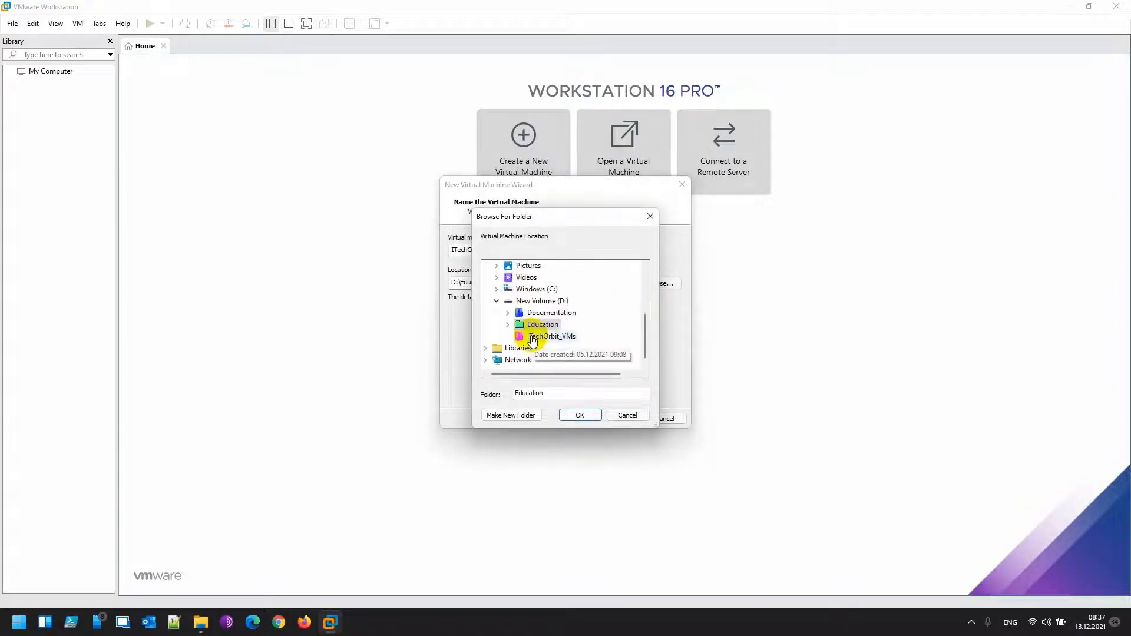
left_click(533, 338)
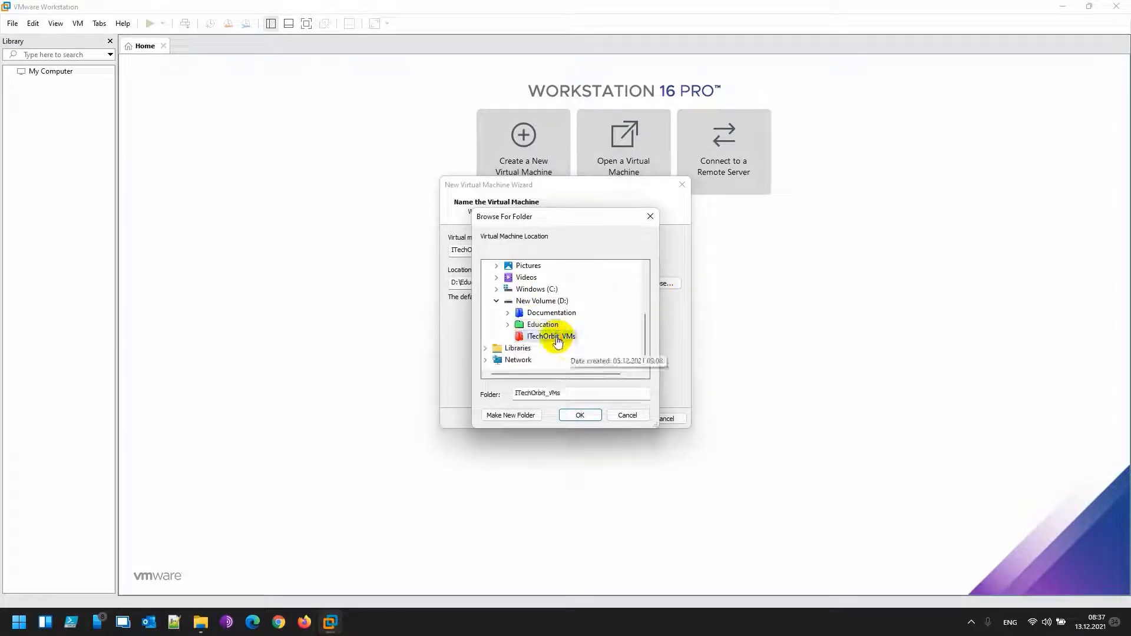
left_click(578, 415)
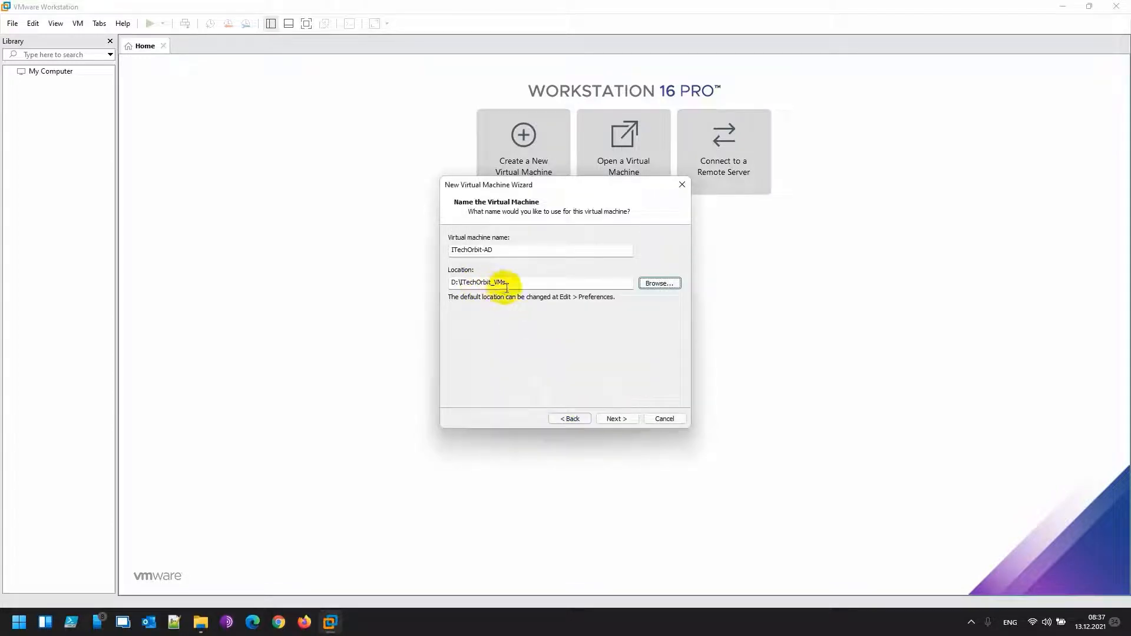
left_click(615, 418)
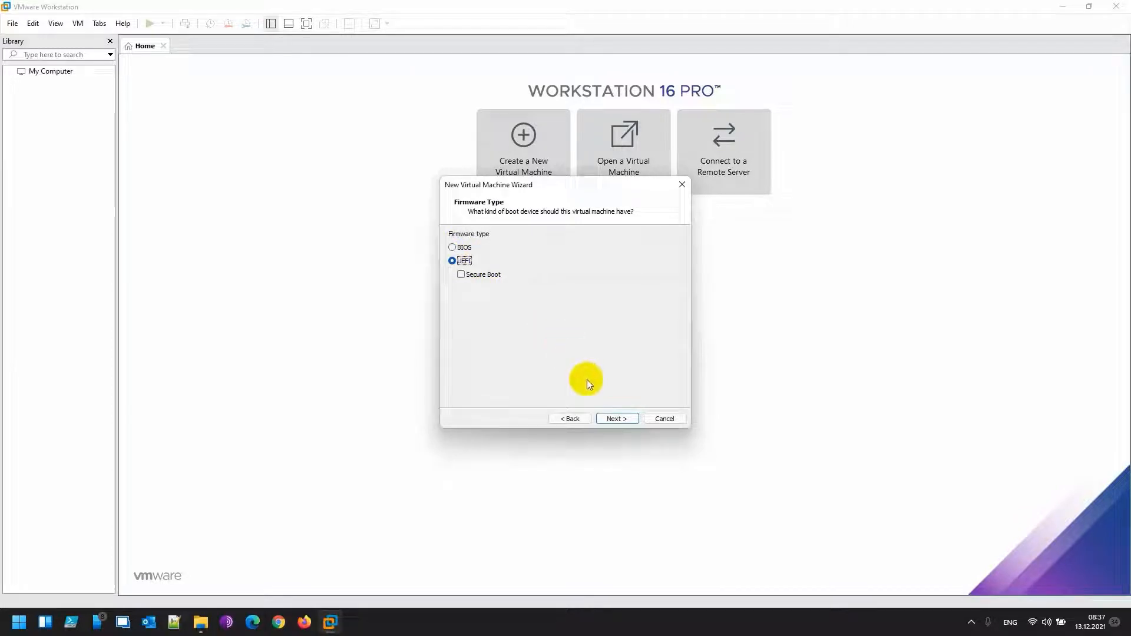
Keep UEFI firmware and set 2 processors with 1 core per processor
left_click(610, 419)
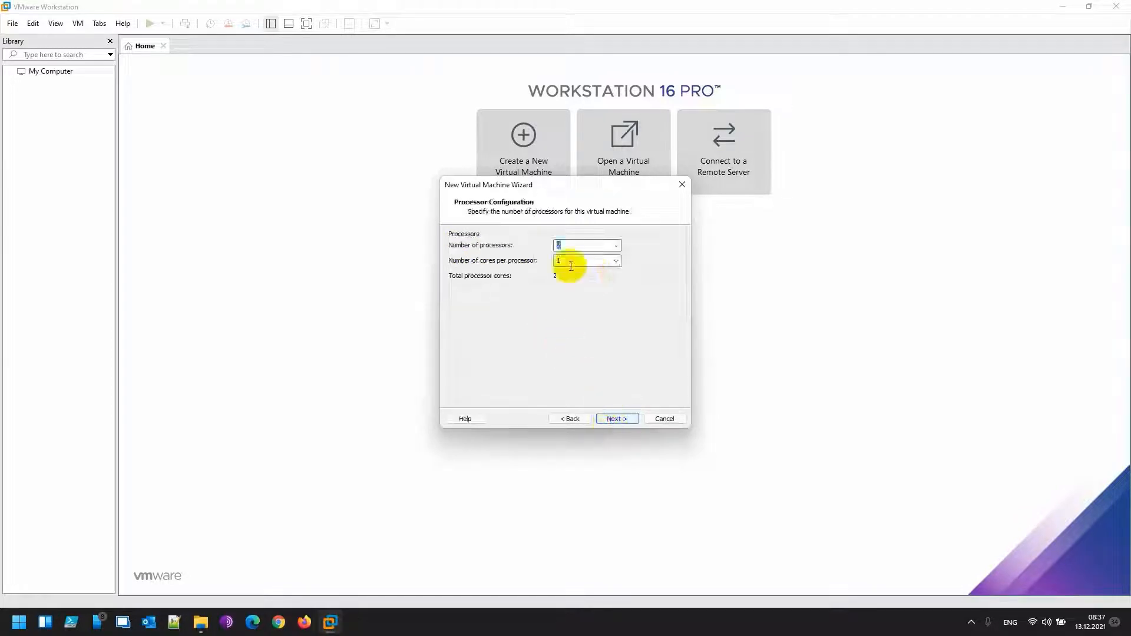
left_click(616, 247)
left_click(616, 246)
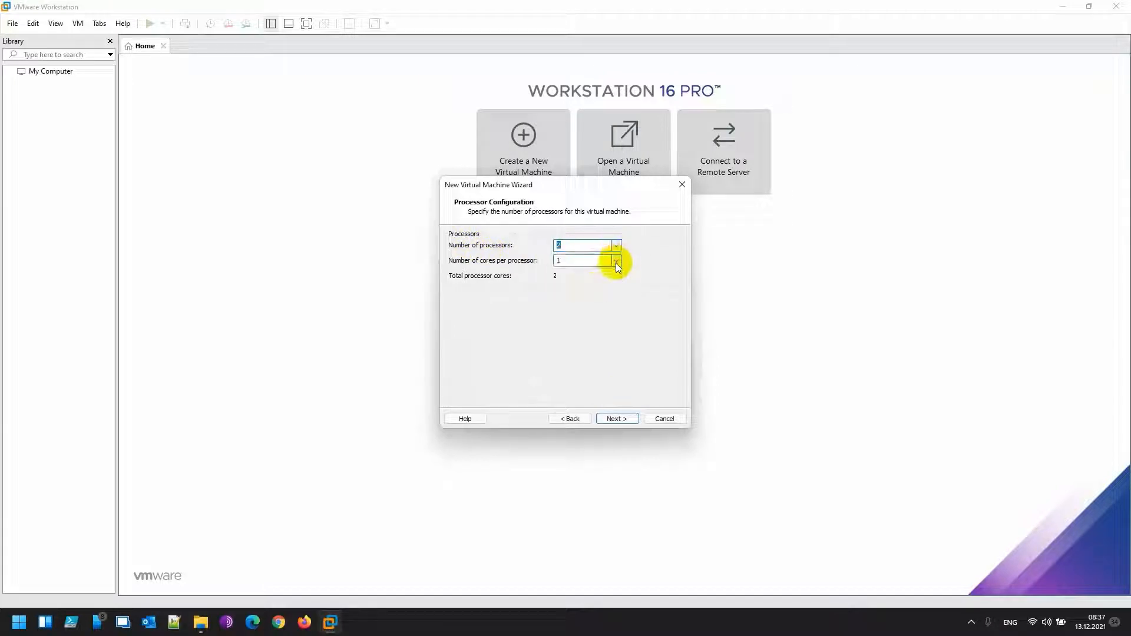
left_click(616, 262)
left_click(616, 263)
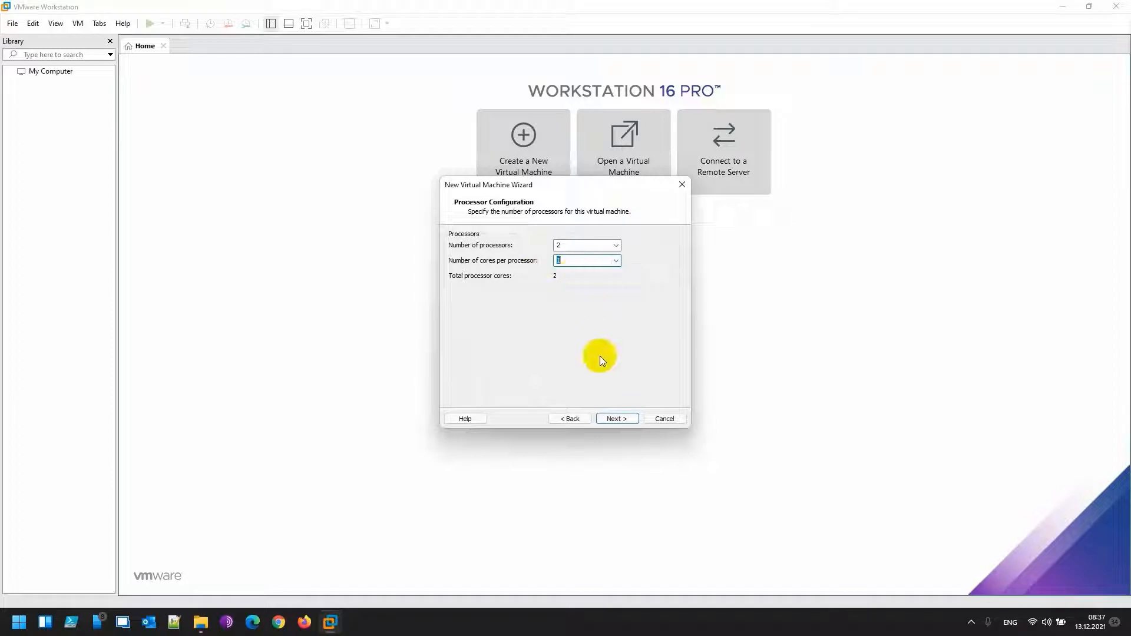
left_click(613, 419)
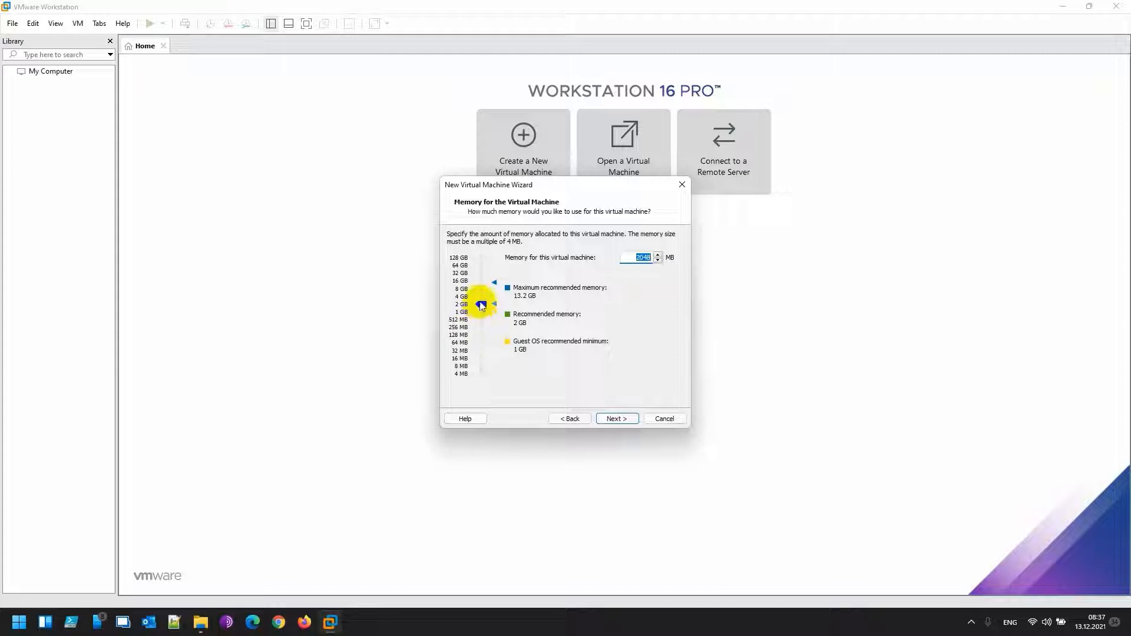
Set the virtual machine memory to 3092 MB
left_click_drag(480, 304, 480, 299)
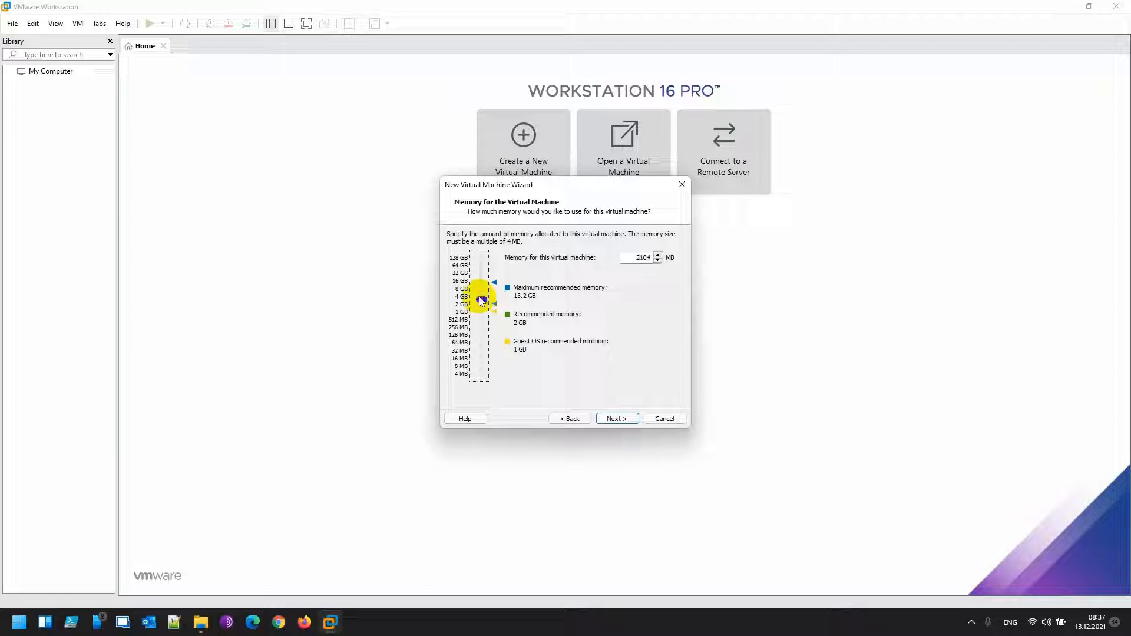
double_click(641, 256)
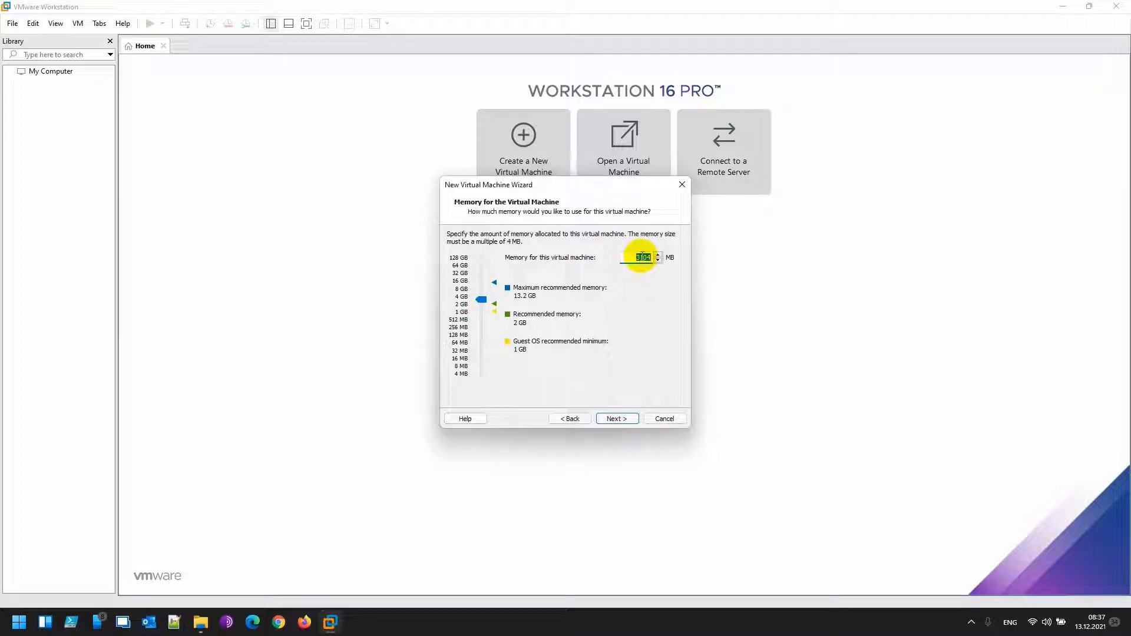
type("30")
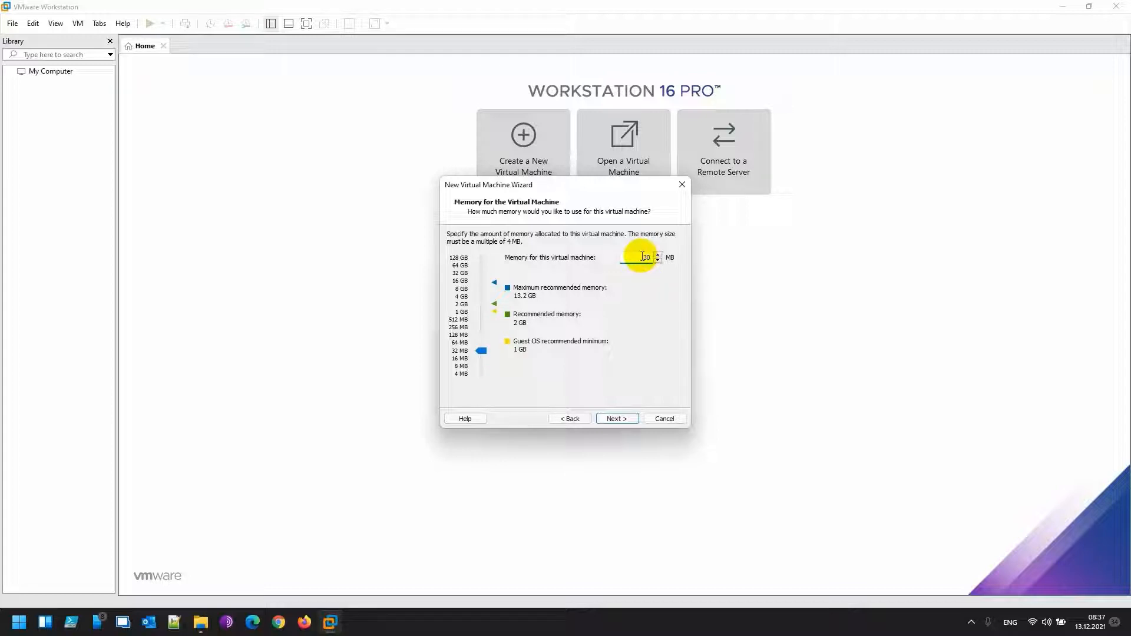
type("48")
key("BackSpace")
key("BackSpace")
type("92")
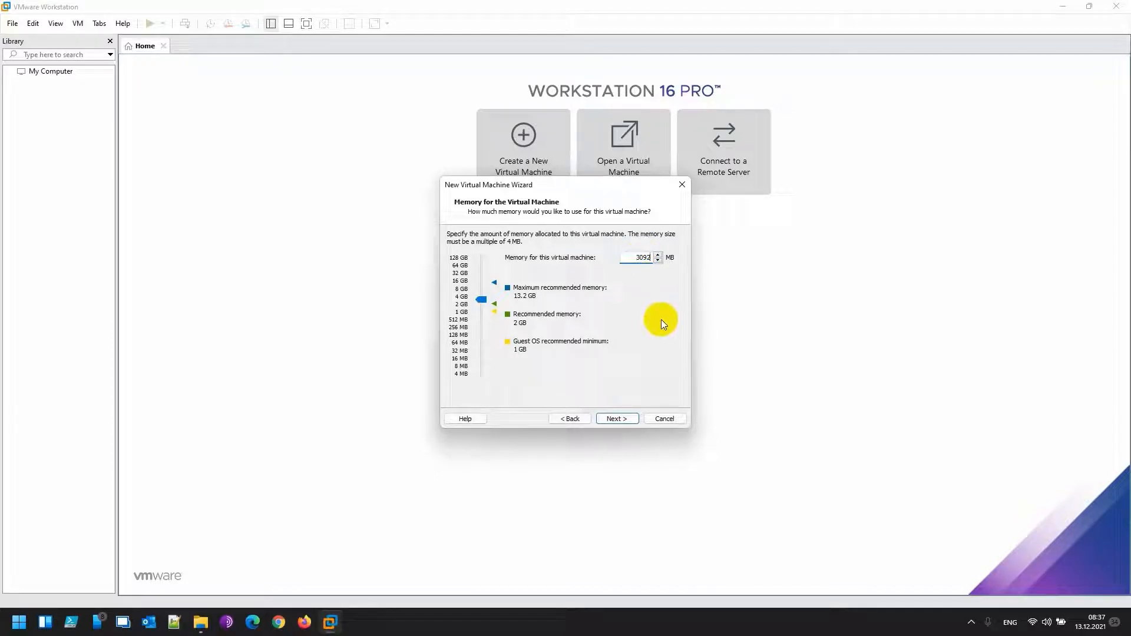
left_click(612, 418)
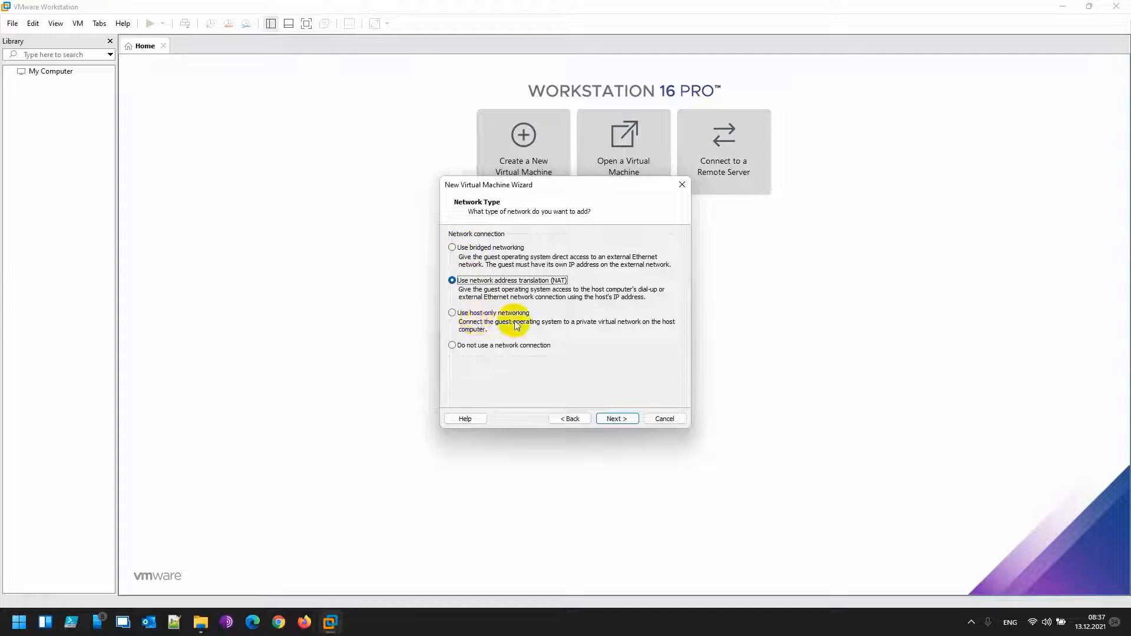
Use host-only networking, keep the LSI Logic SAS controller, and choose a SATA disk
left_click(454, 313)
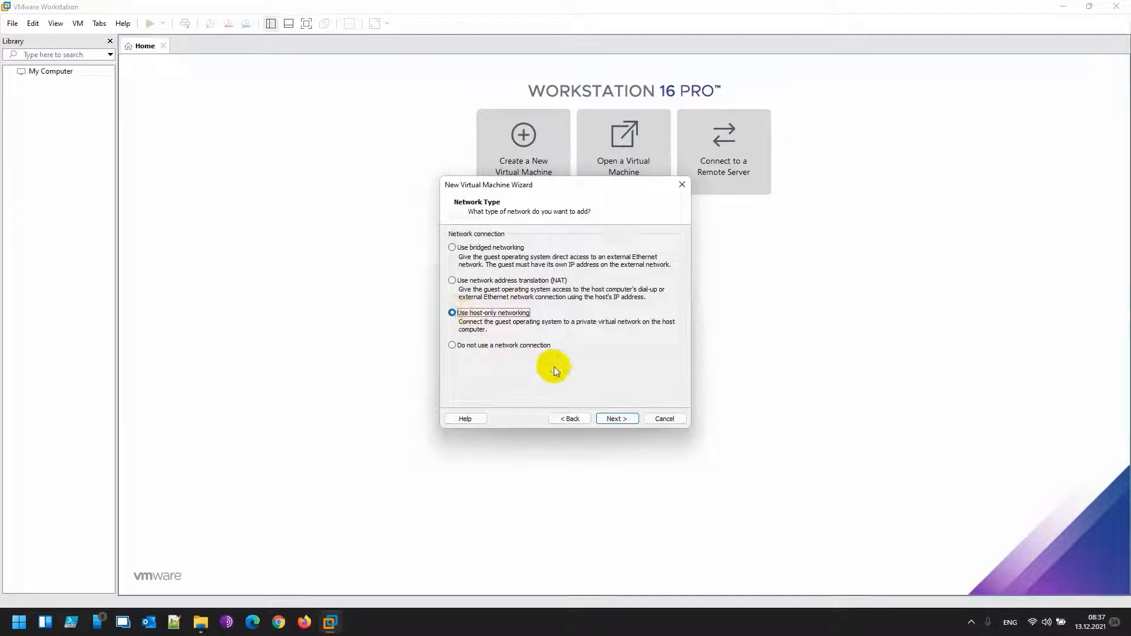
left_click(615, 420)
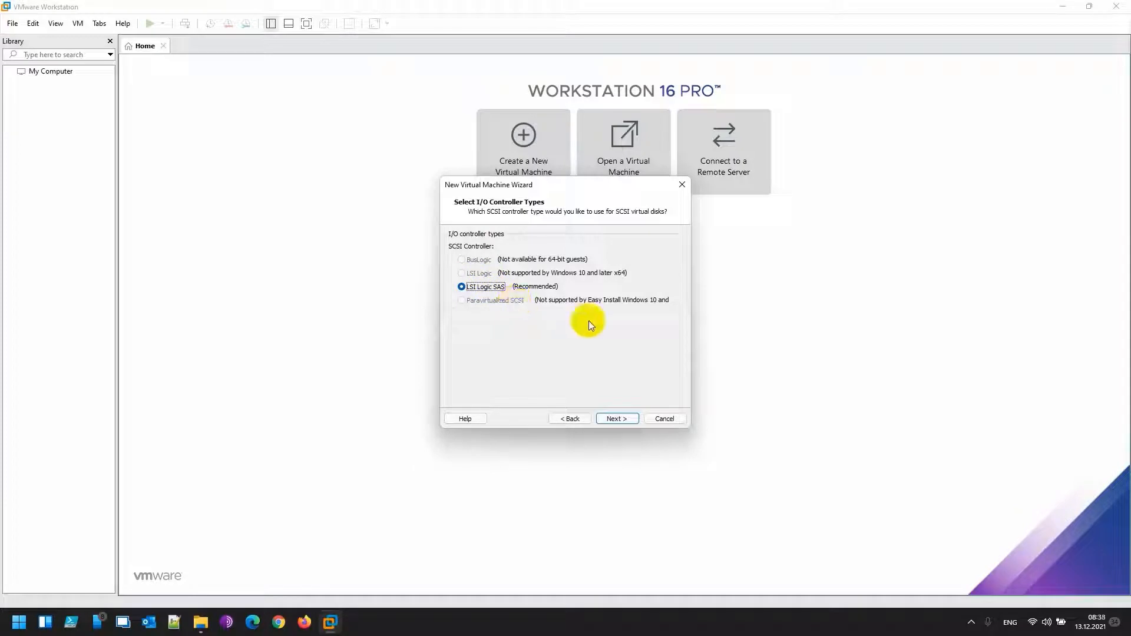
left_click(615, 421)
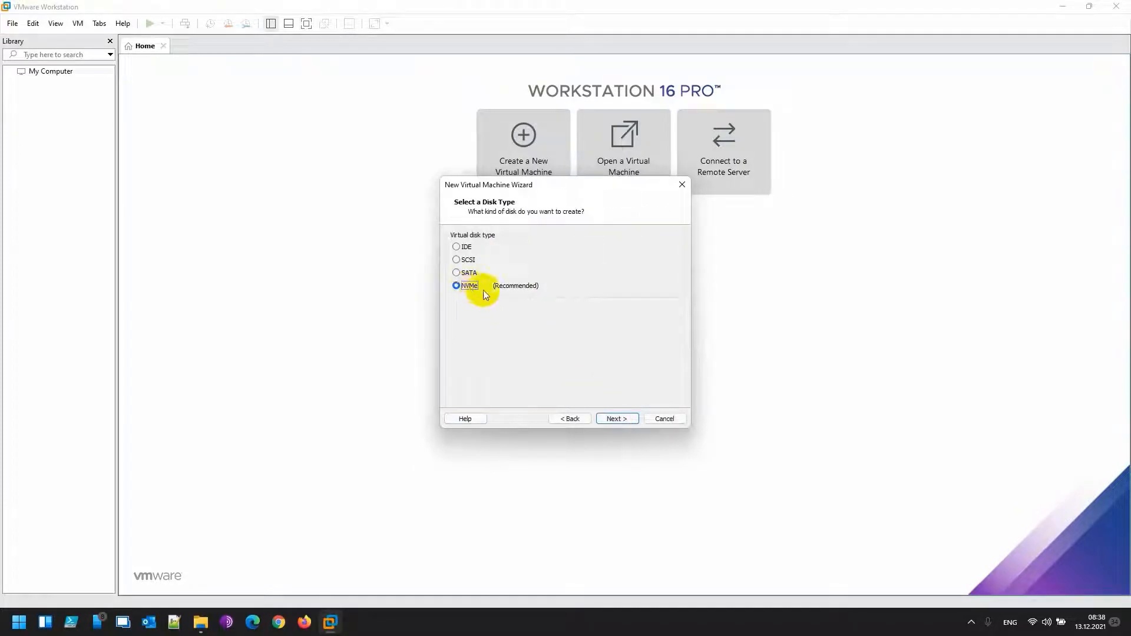
left_click(457, 273)
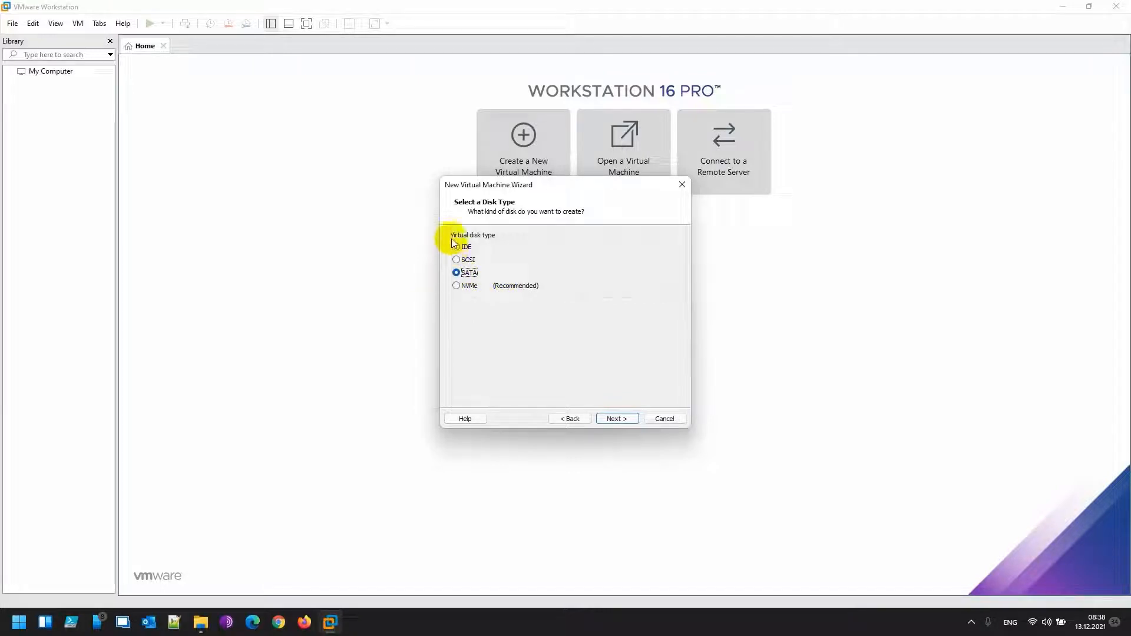
left_click(617, 418)
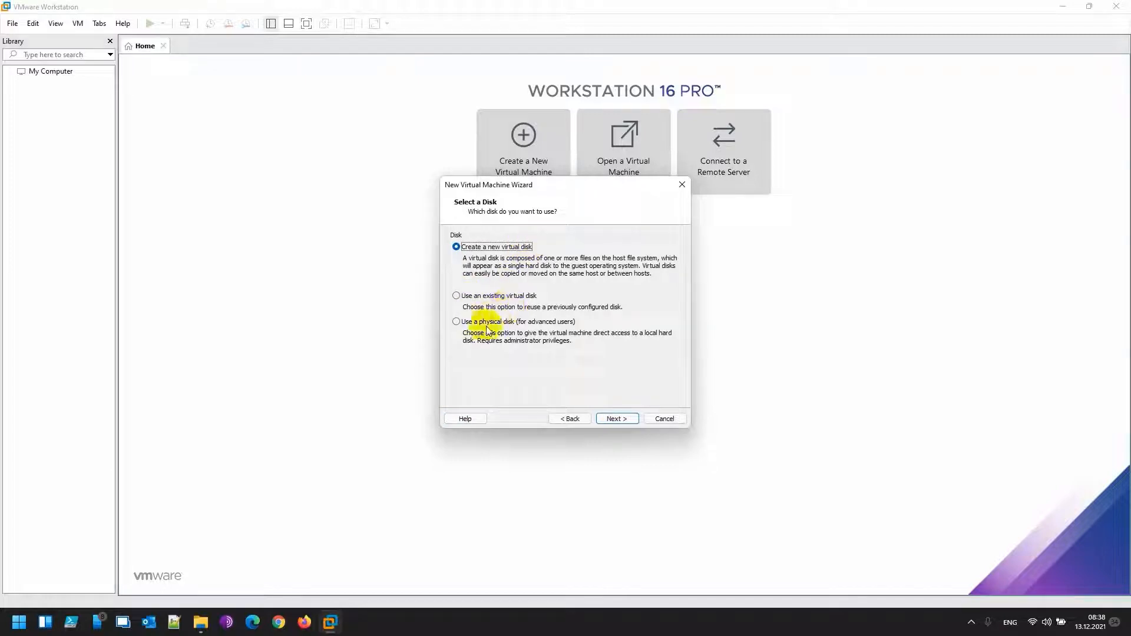
Create a new 60 GB single-file disk, ITechOrbit-AD.vmdk, in D:\ITechOrbit_VMs
left_click(621, 418)
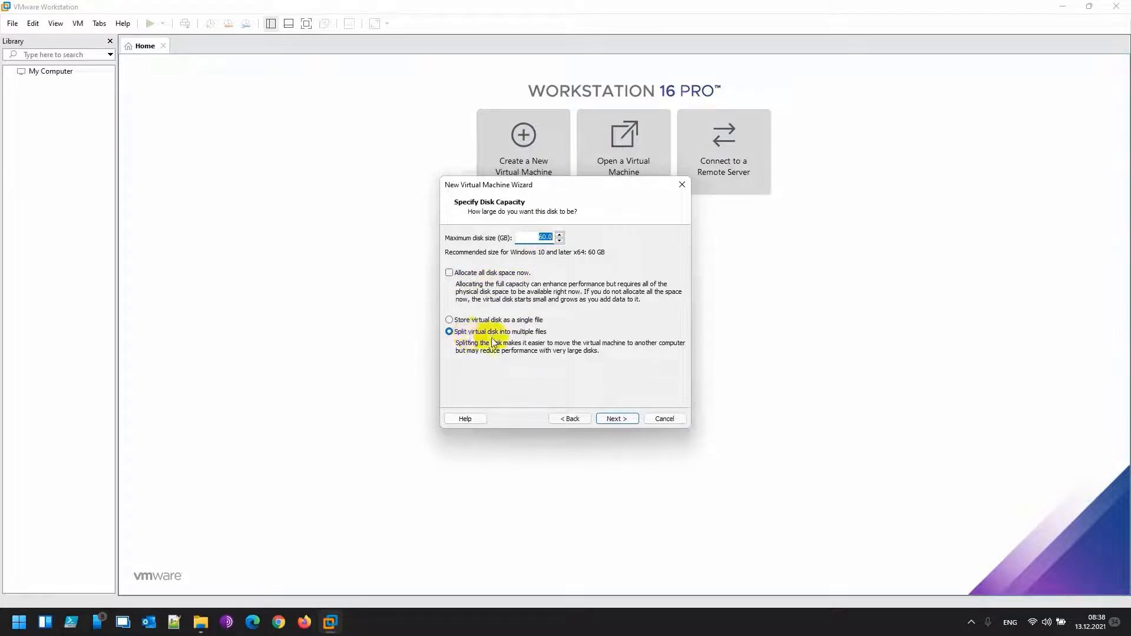
left_click(450, 320)
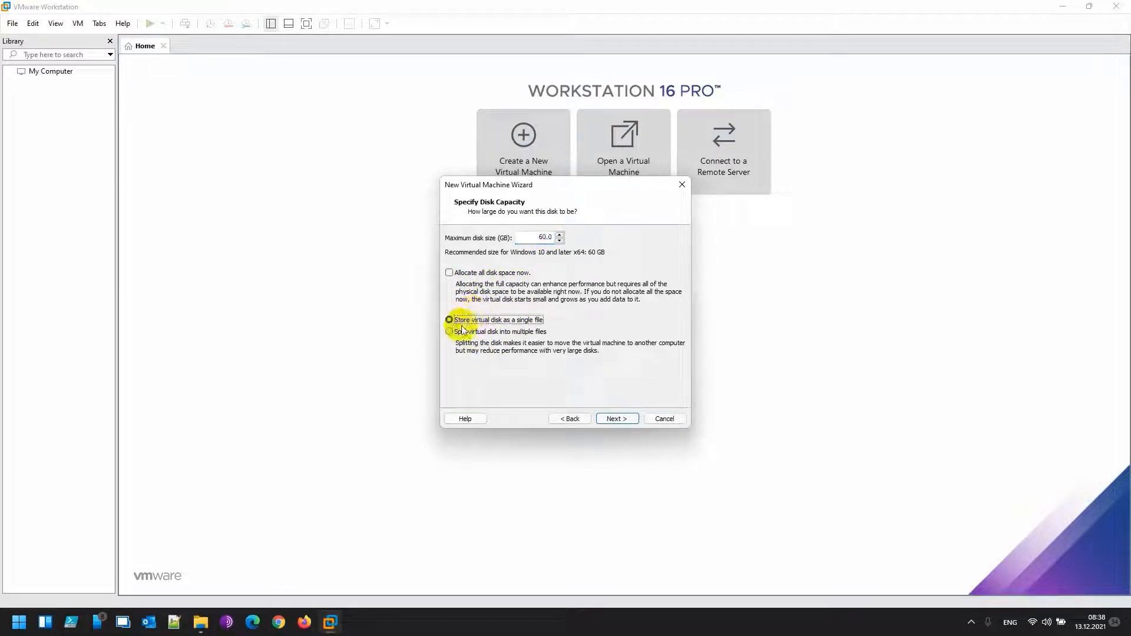
left_click(613, 417)
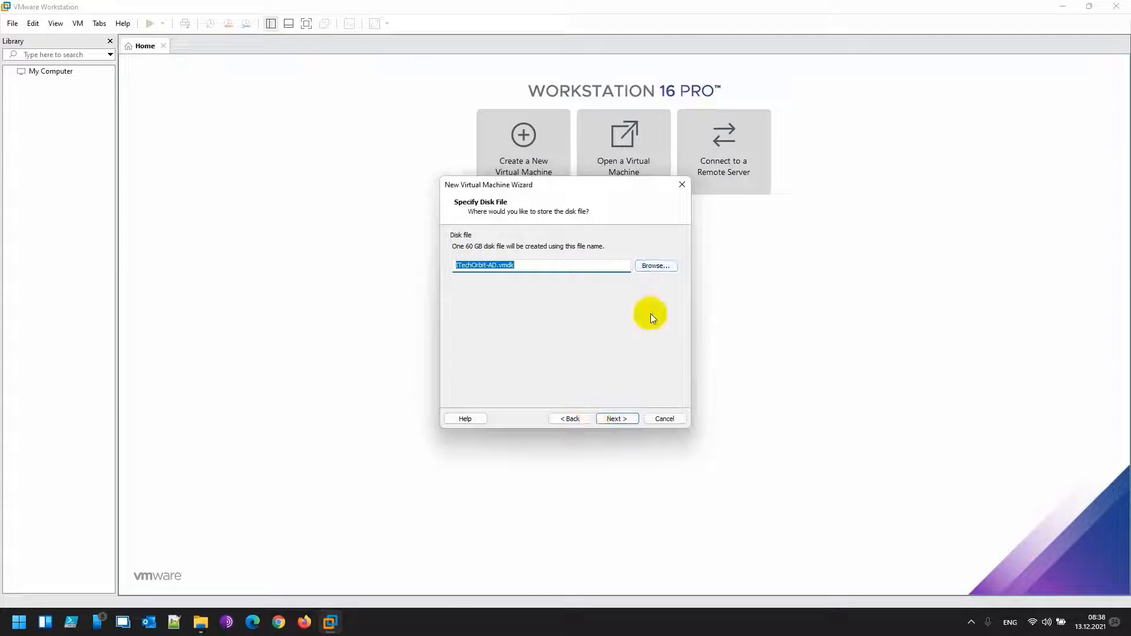
left_click(656, 265)
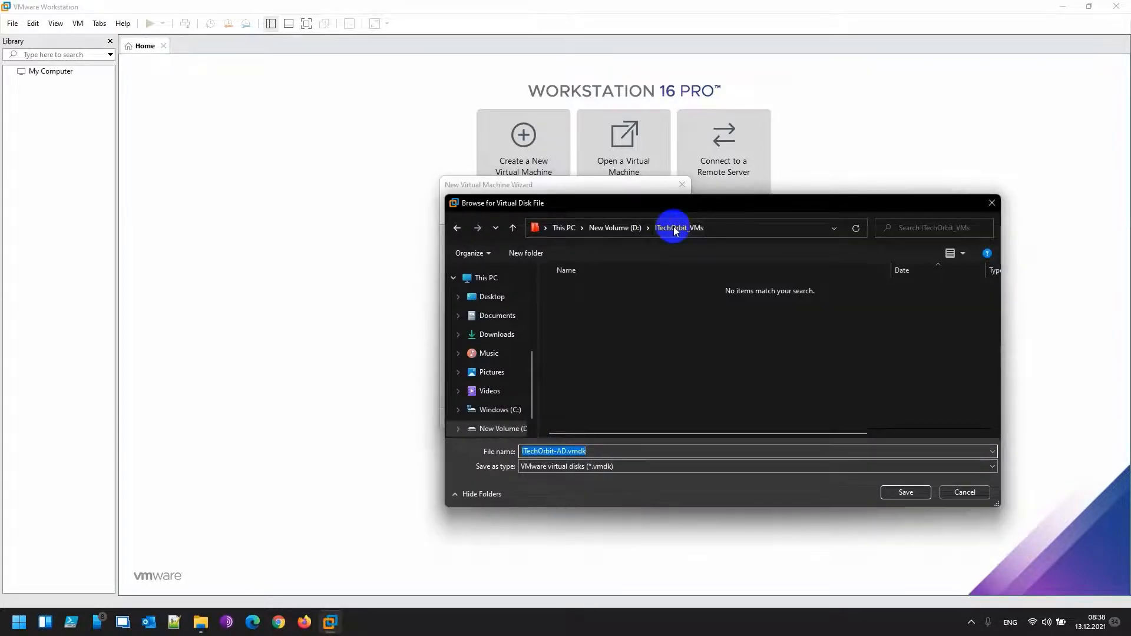
left_click(893, 491)
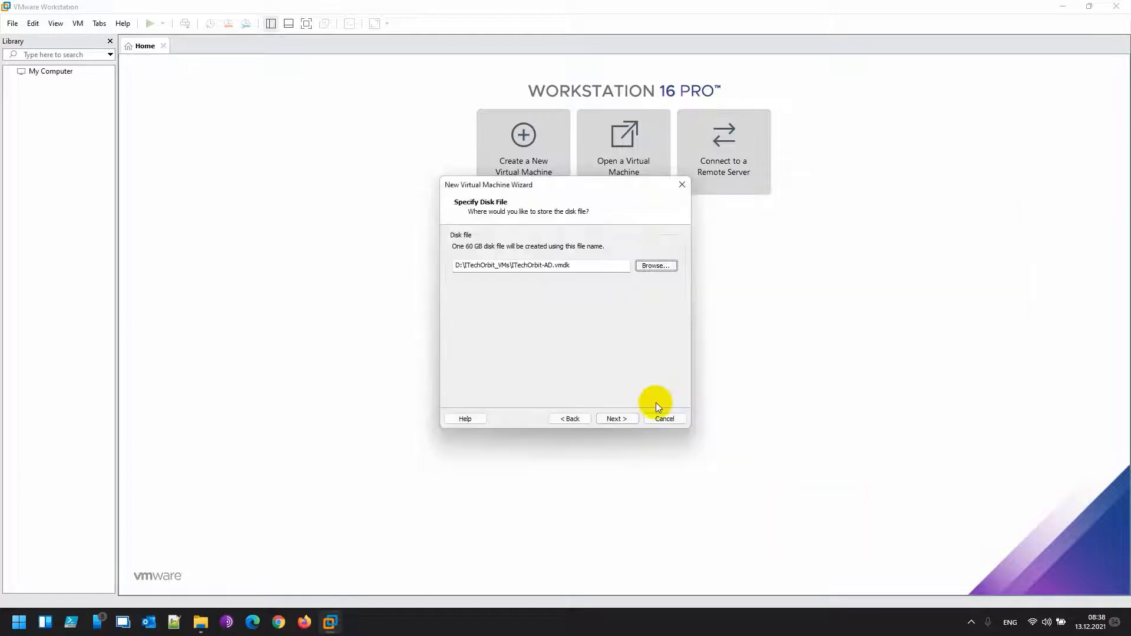
left_click(623, 417)
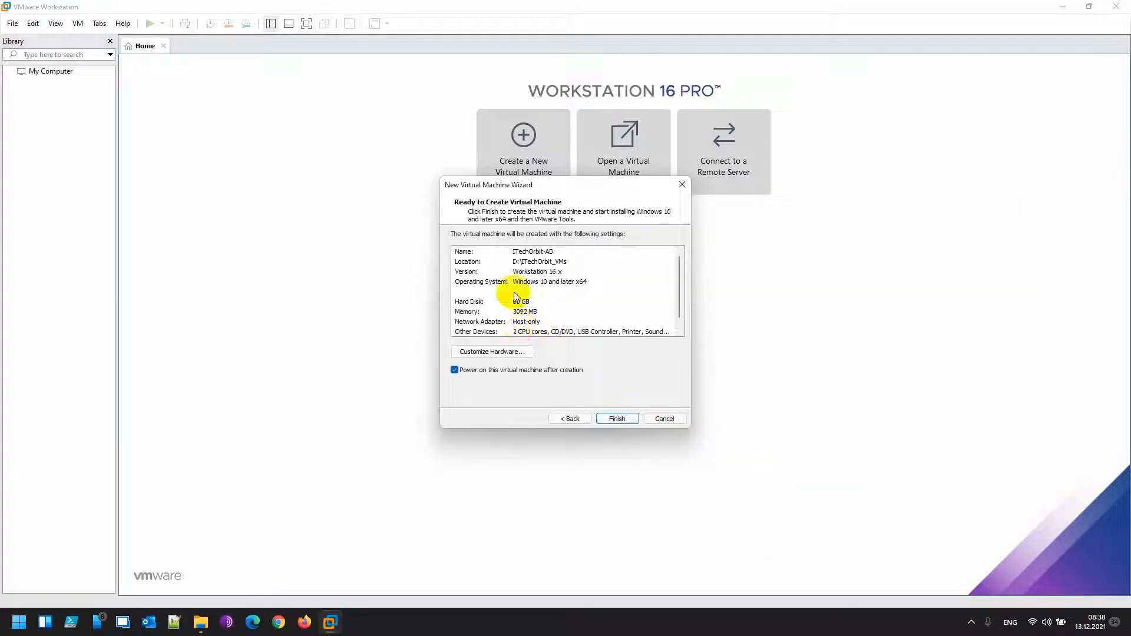
Review the settings summary and finish creating the ITechOrbit-AD virtual machine
scroll(545, 312, "down", 1)
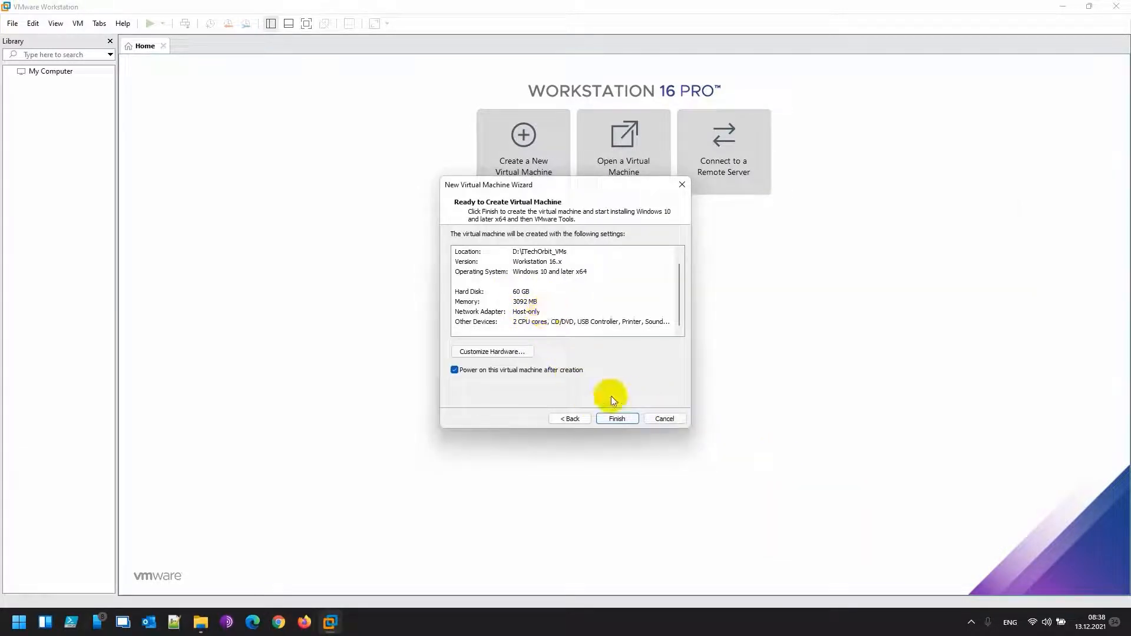
left_click(617, 419)
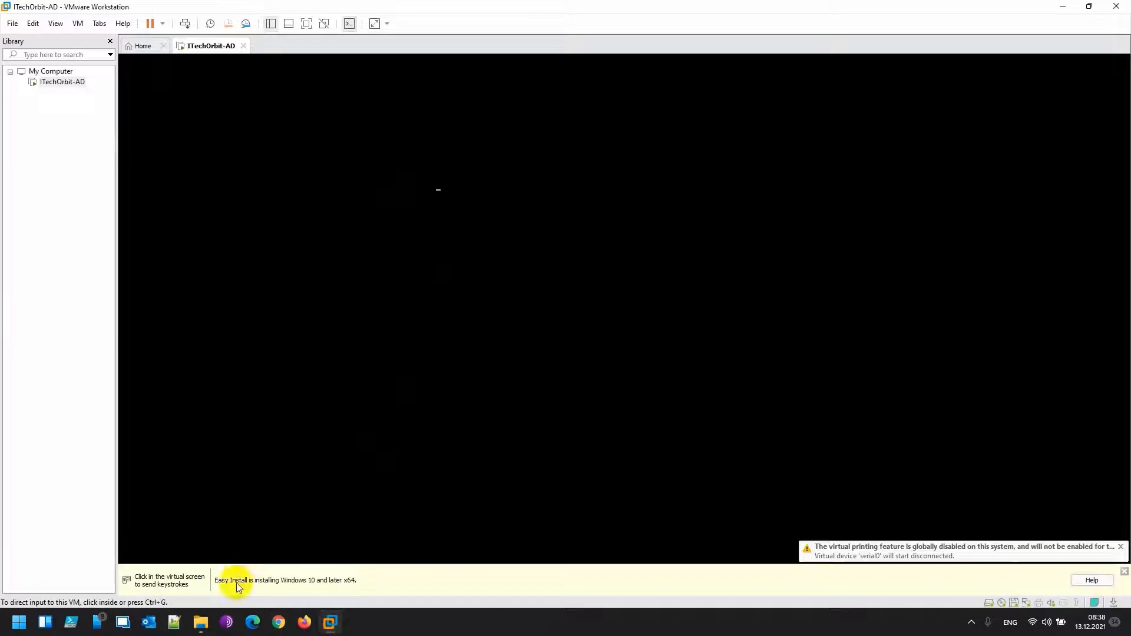
Close the yellow Easy Install information bar on the running VM
left_click(1124, 571)
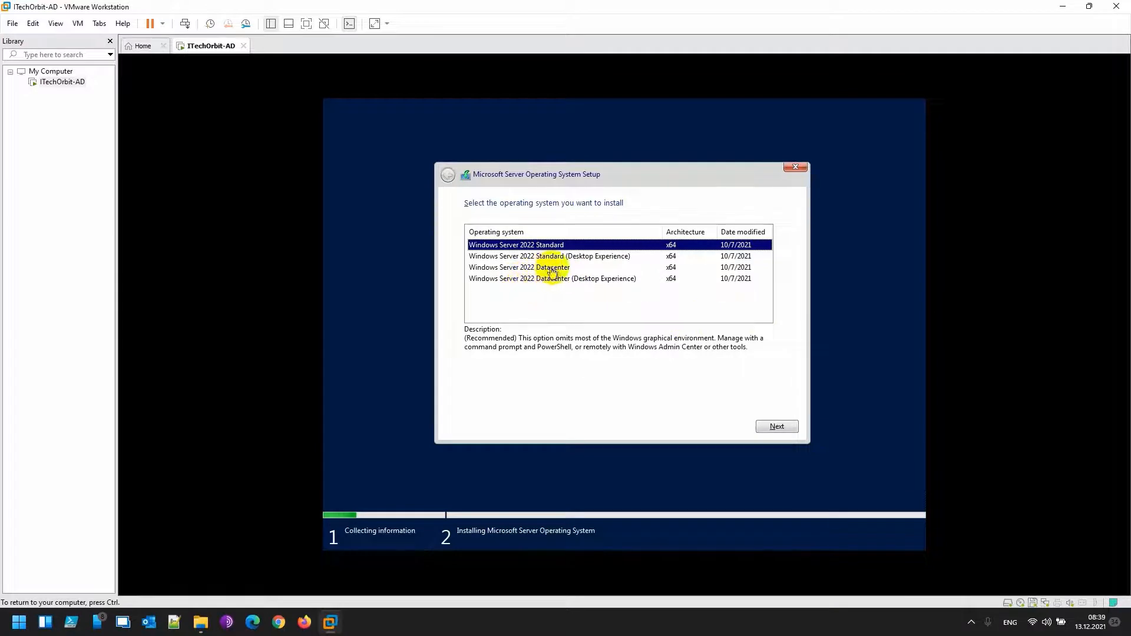
Choose the Windows Server 2022 Standard (Desktop Experience) edition and continue setup
left_click(553, 258)
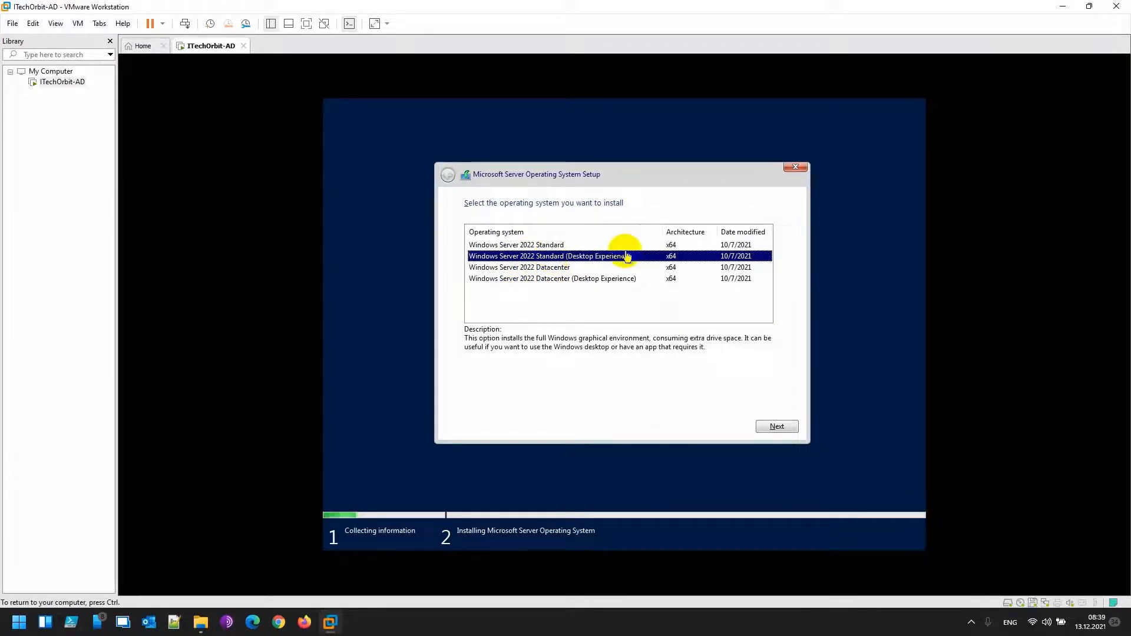
left_click(782, 427)
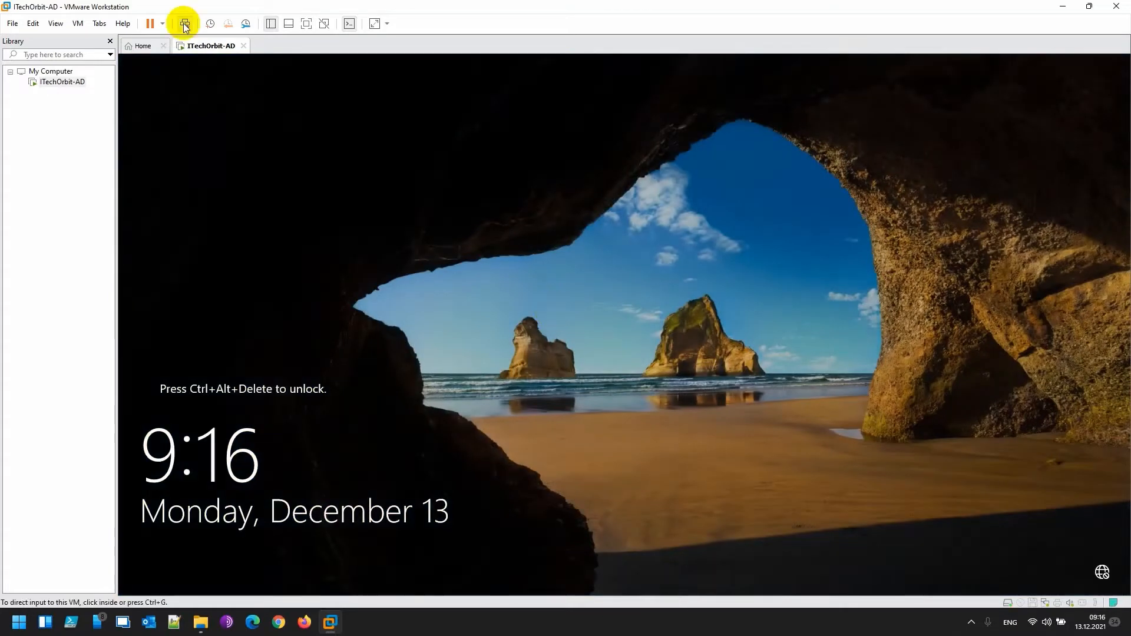
Sign in to the Windows Server guest from the lock screen with the account password
left_click(184, 23)
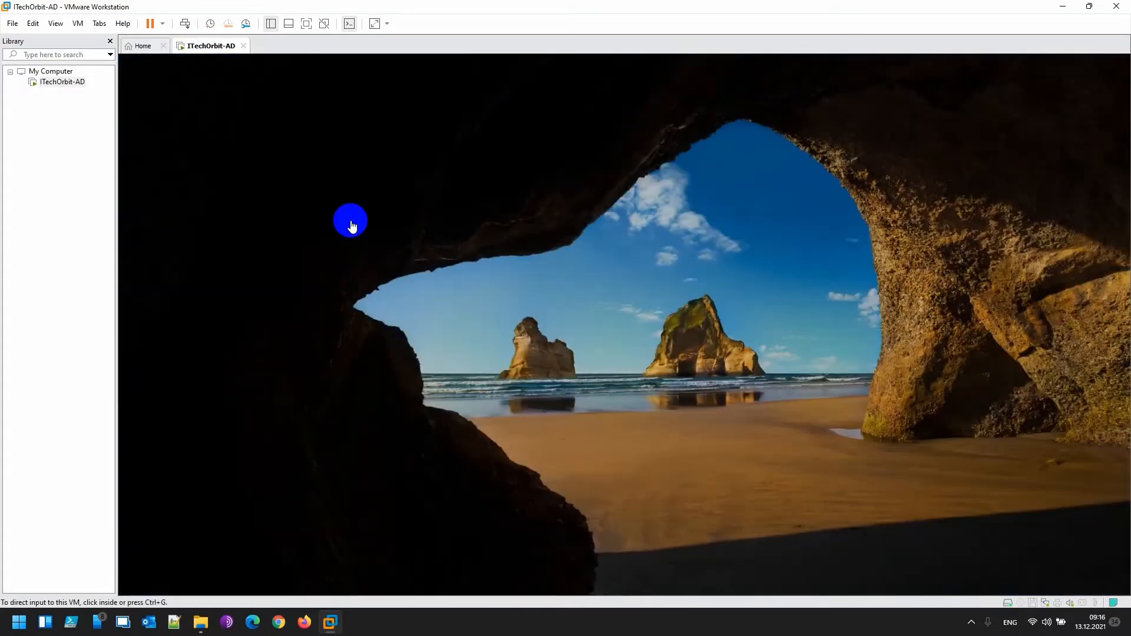
left_click(582, 373)
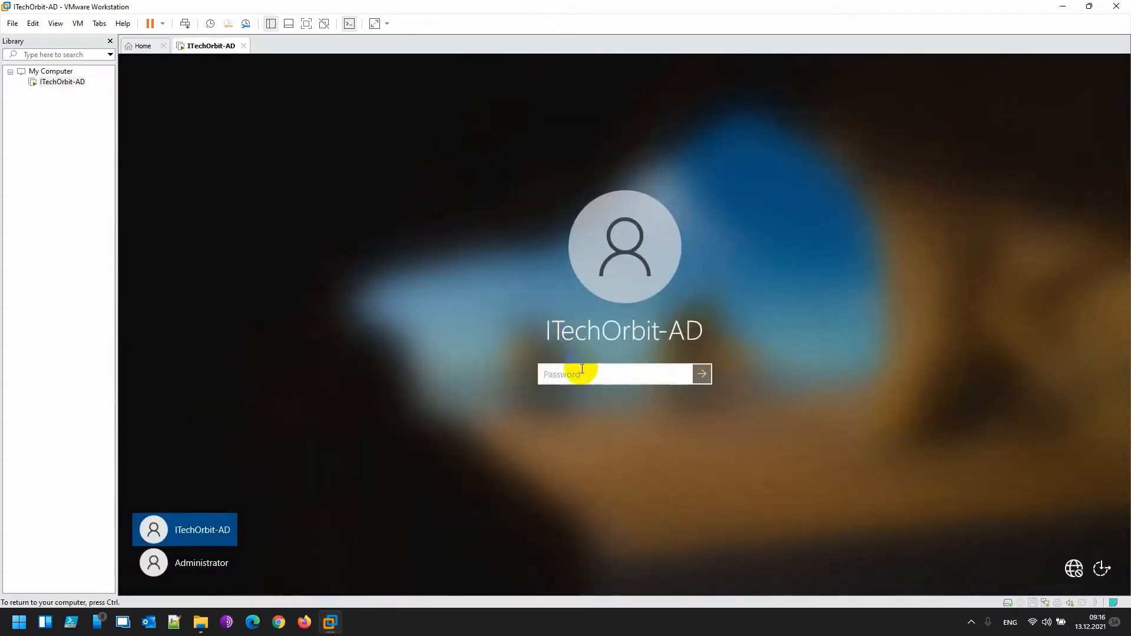
type("********")
key("Return")
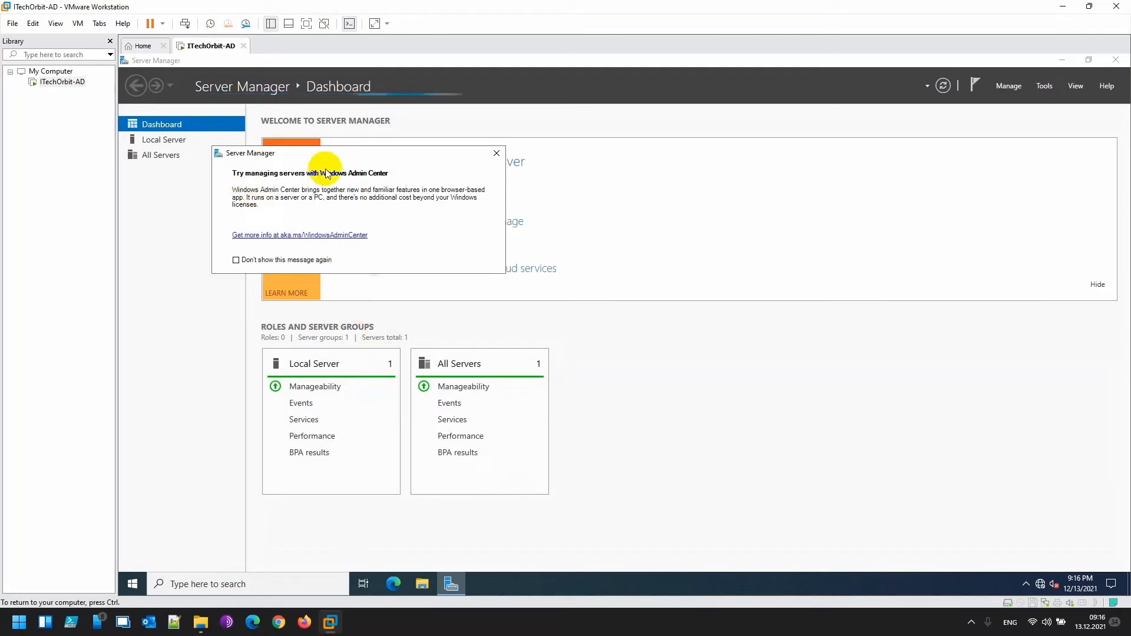
Permanently dismiss the Windows Admin Center prompt and show the Local Server page
left_click(236, 260)
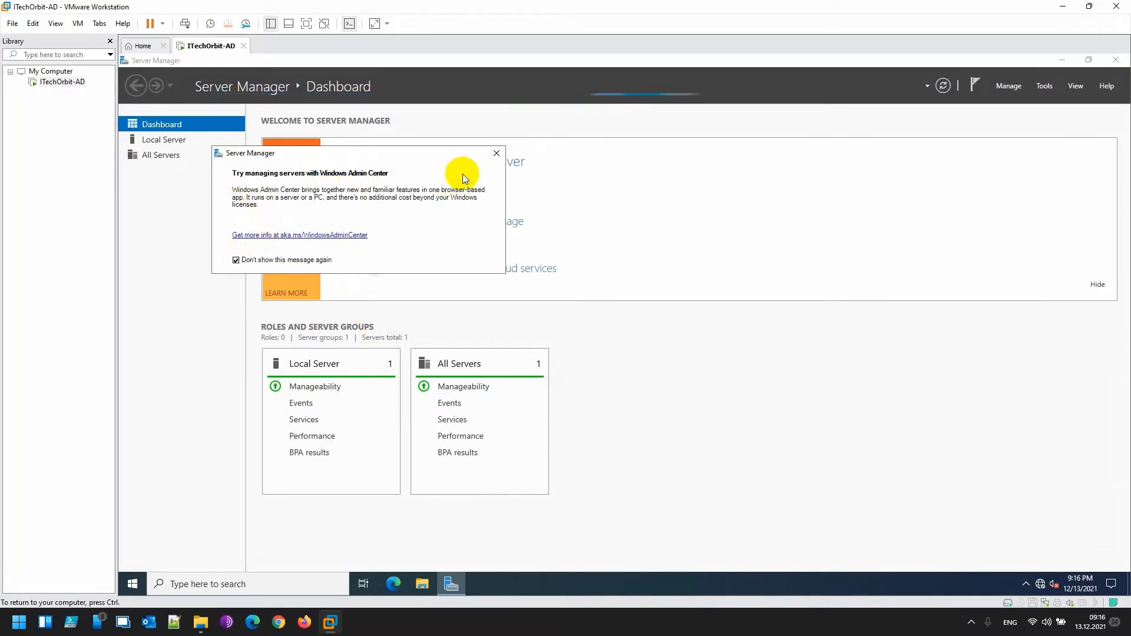
left_click(498, 155)
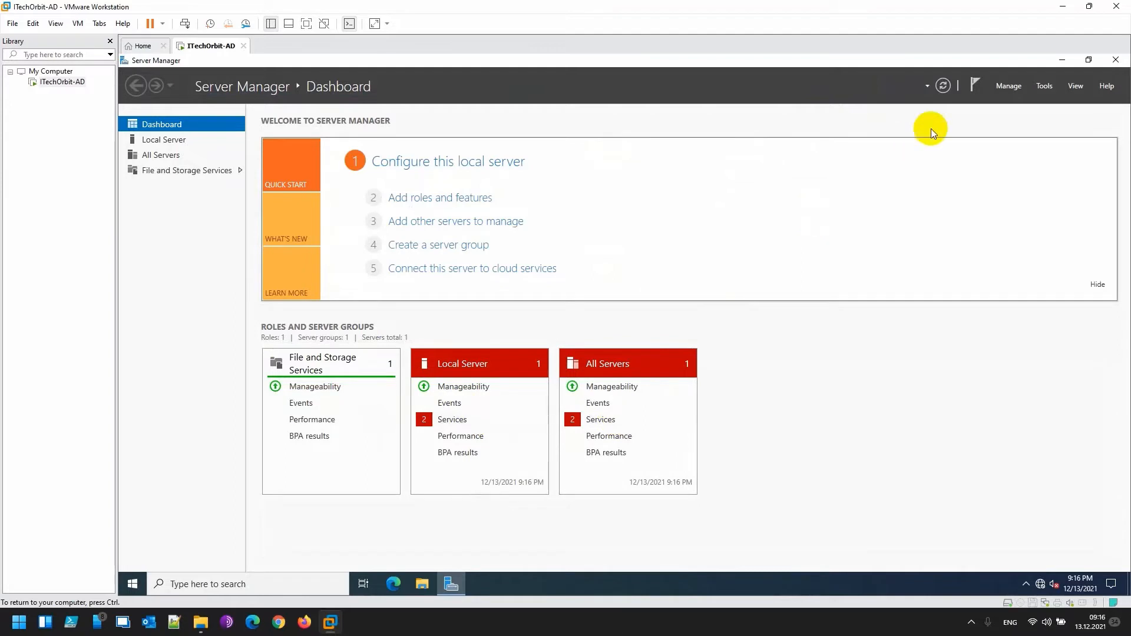
left_click(164, 141)
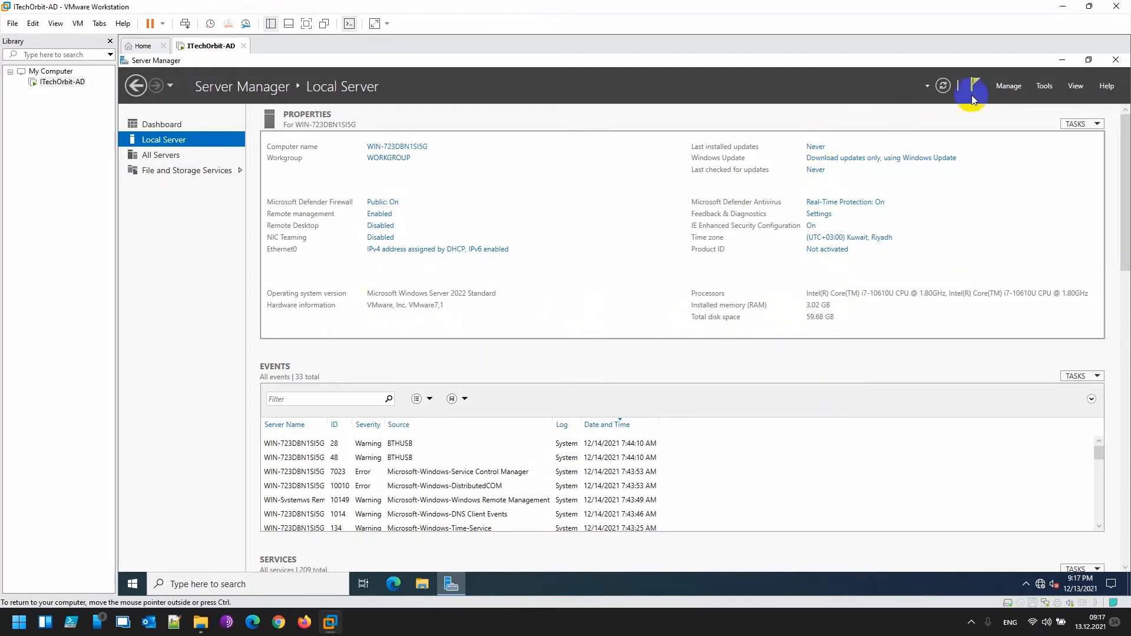
Minimize Server Manager and launch Notepad by searching 'notepad' from the taskbar
left_click(1060, 60)
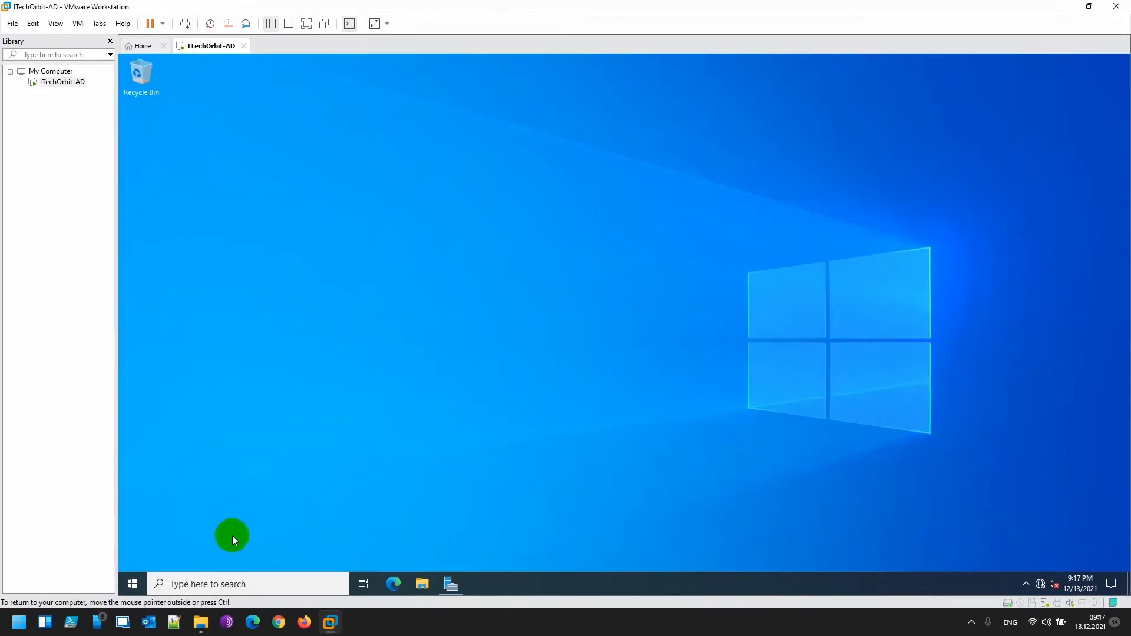
left_click(179, 583)
type("no")
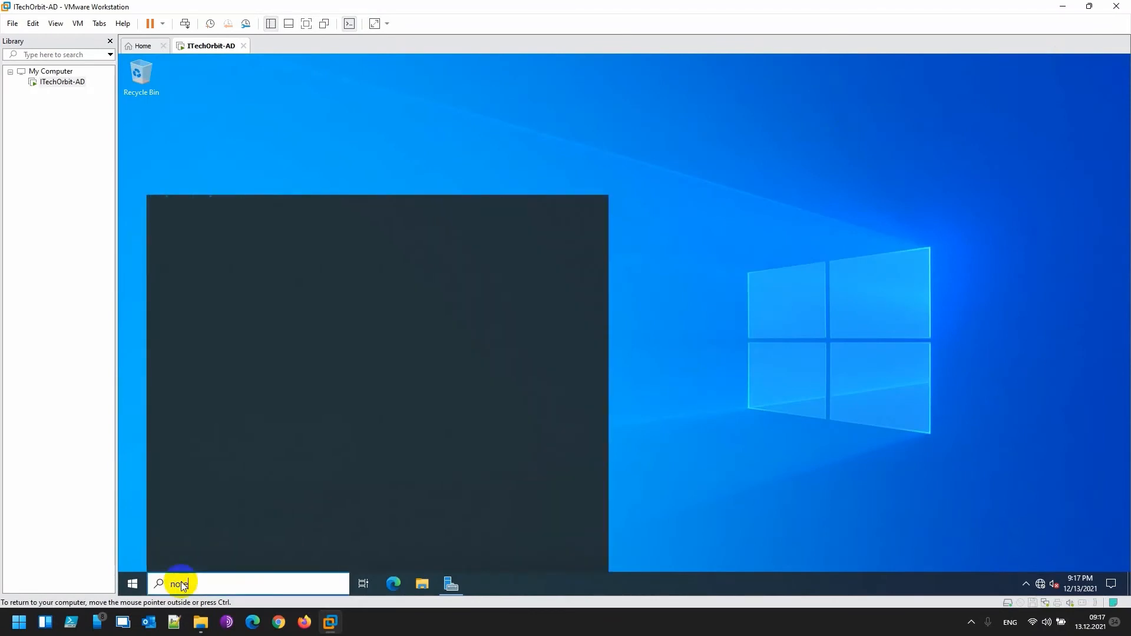
type("tepad")
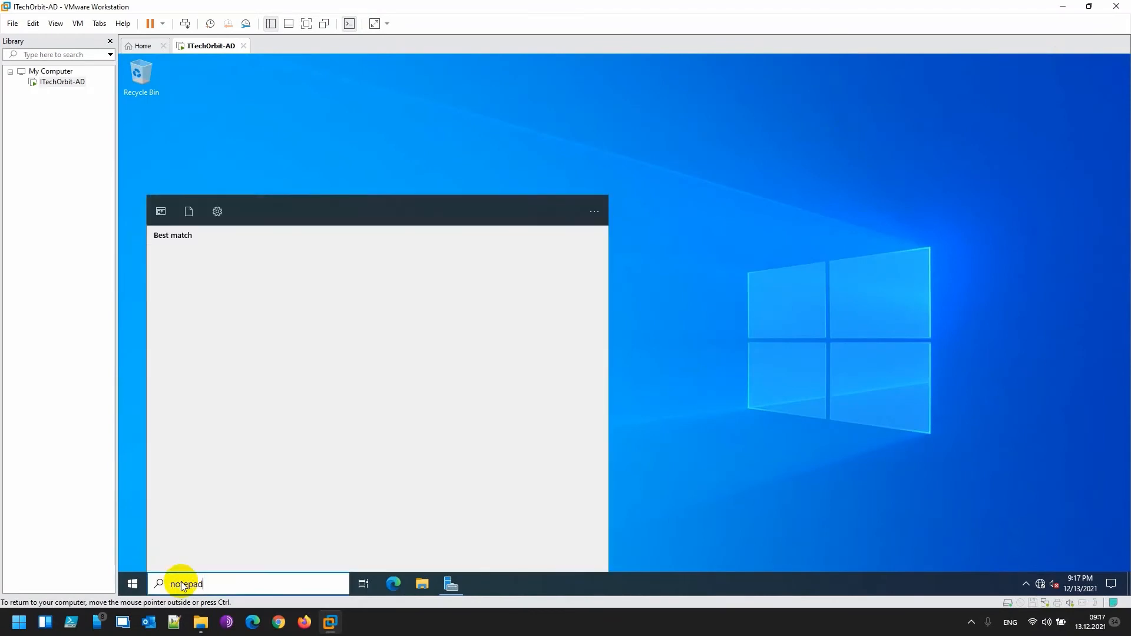
key("Return")
Type 'thanks for watching the video' in Notepad, correcting the typo in 'thanks'
type("thnaks")
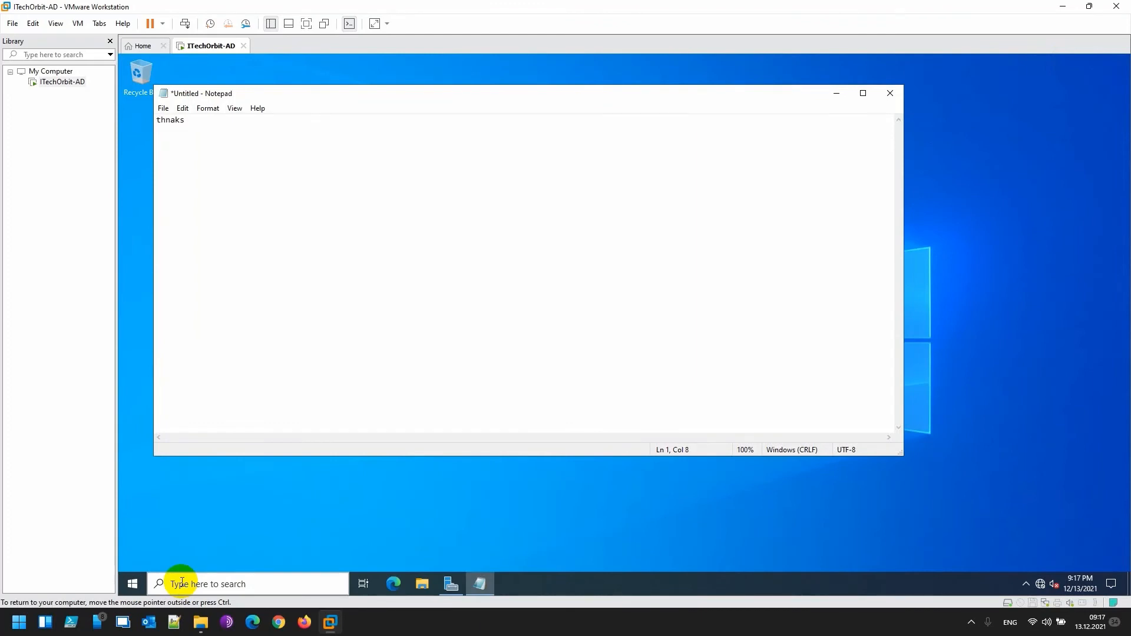
key("BackSpace")
key("BackSpace")
key("BackSpace")
key("BackSpace")
key("BackSpace")
type("anks for watching the video..")
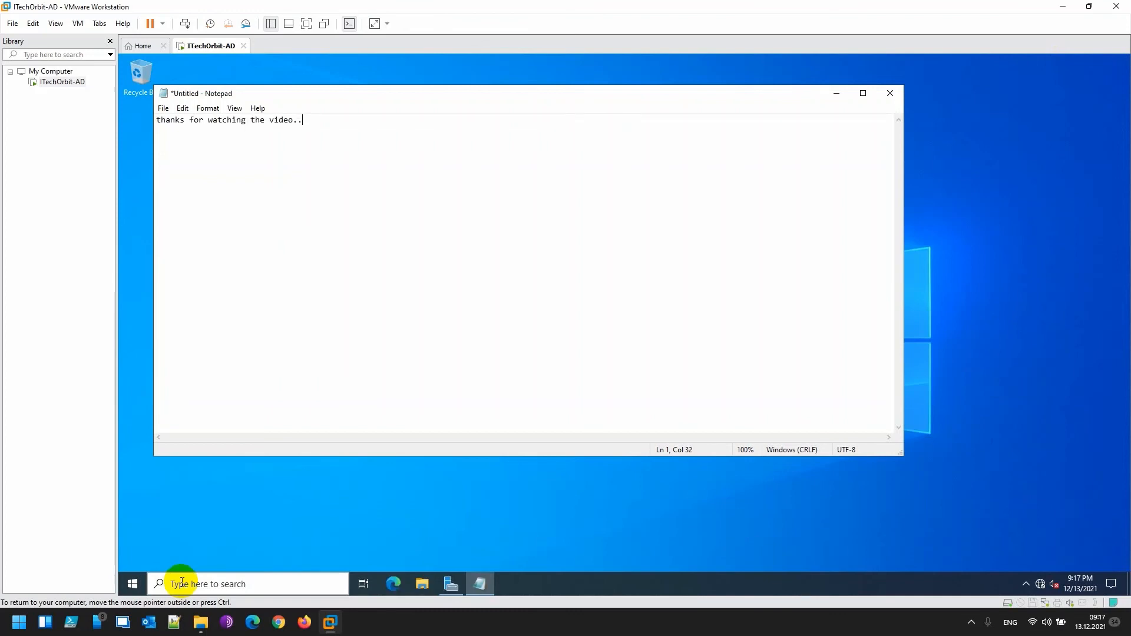